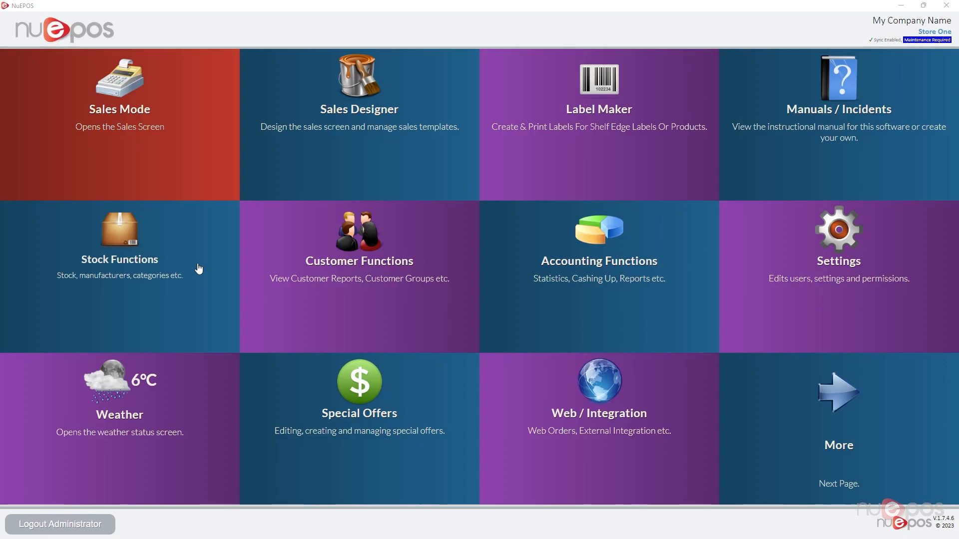
Step: Open the stock functions' product list and start a new product named Striped Shirt
left_click(120, 249)
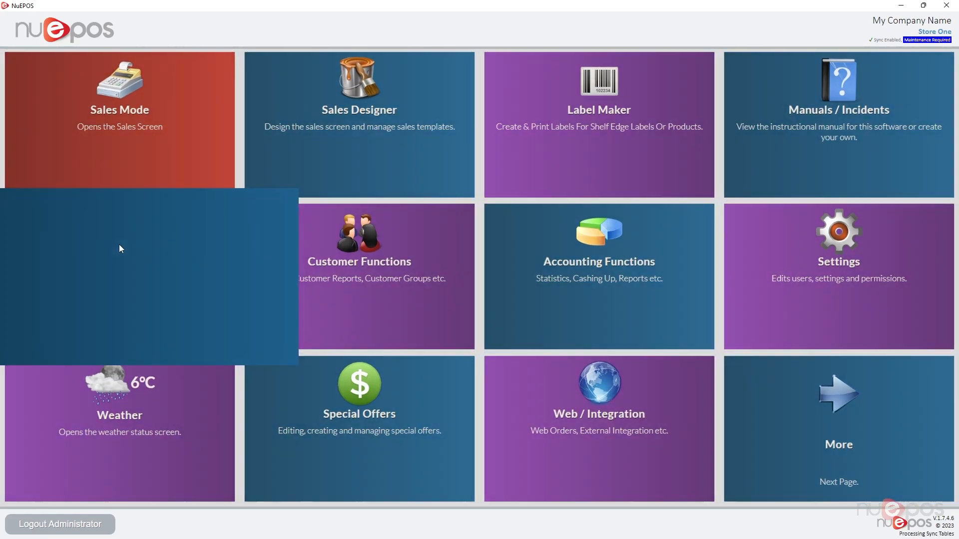
left_click(183, 186)
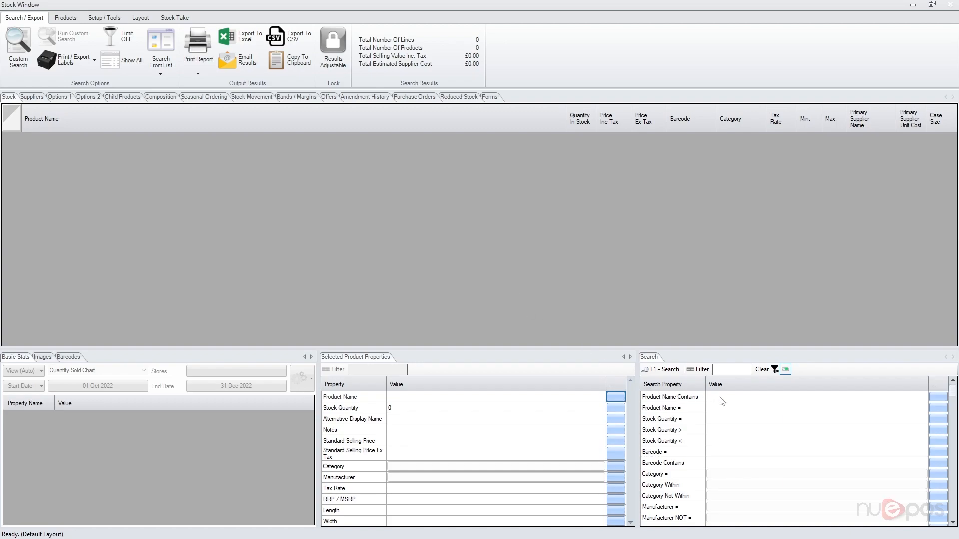
left_click(66, 17)
key("F1")
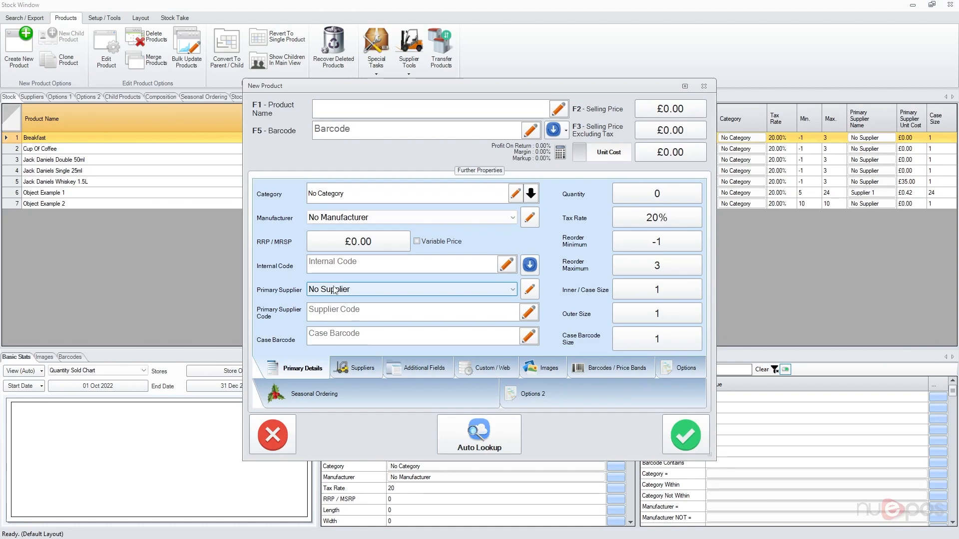
type("Striped Shirt")
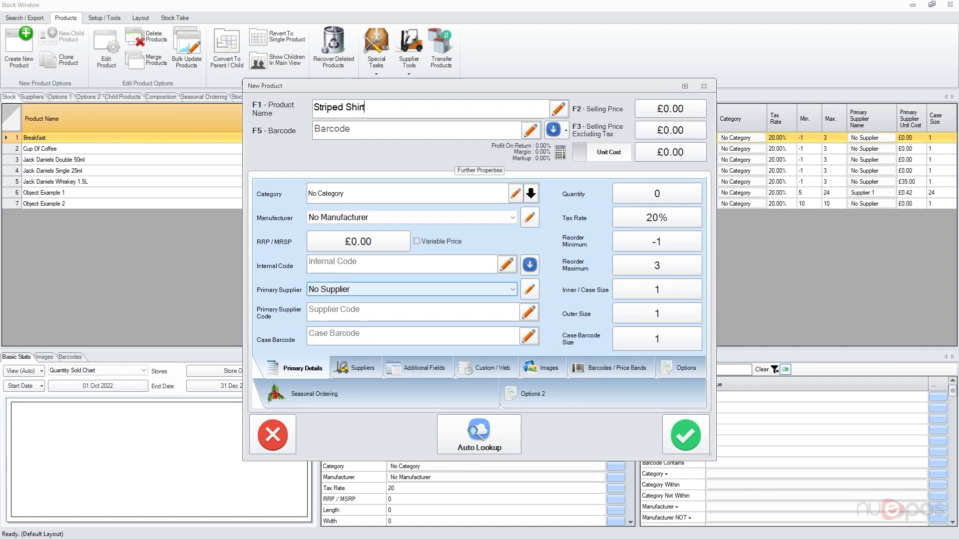
Step: Set the new product's selling price including tax to £10.00 and save the product
left_click(650, 110)
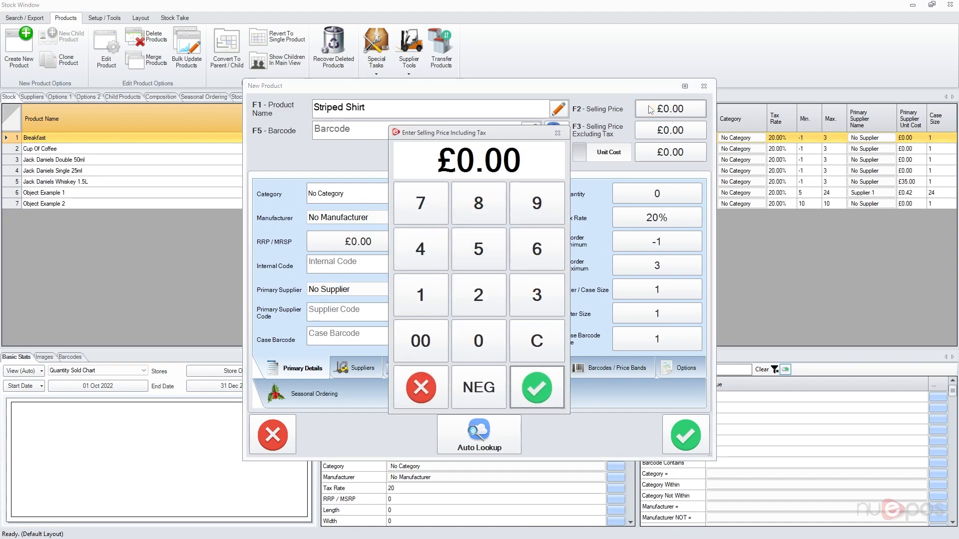
type("100")
key("Return")
key("F2")
type("10")
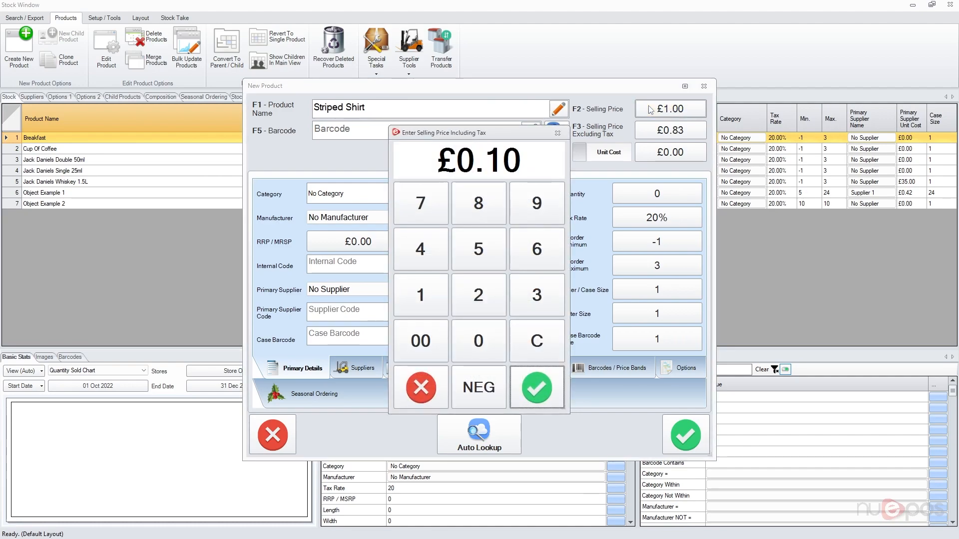
type(".00")
key("Return")
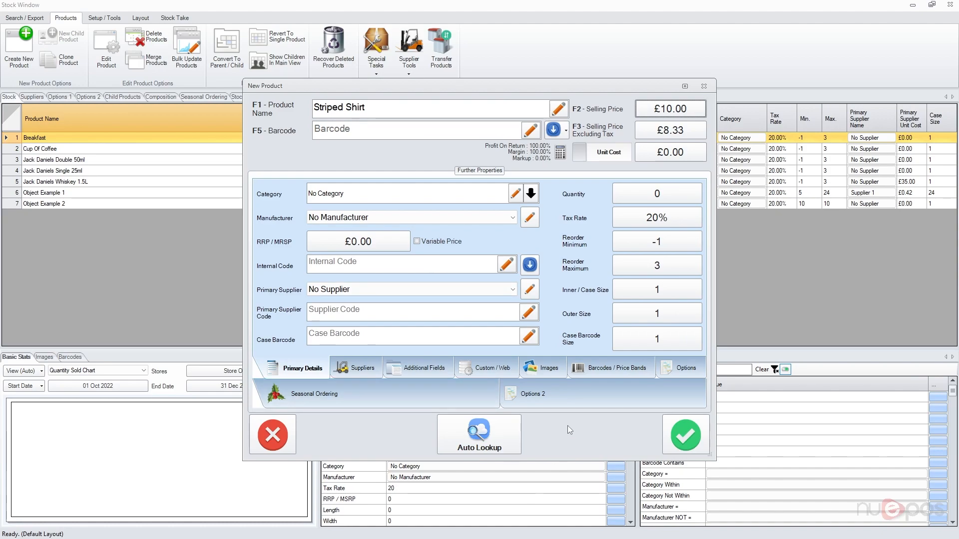
left_click(684, 435)
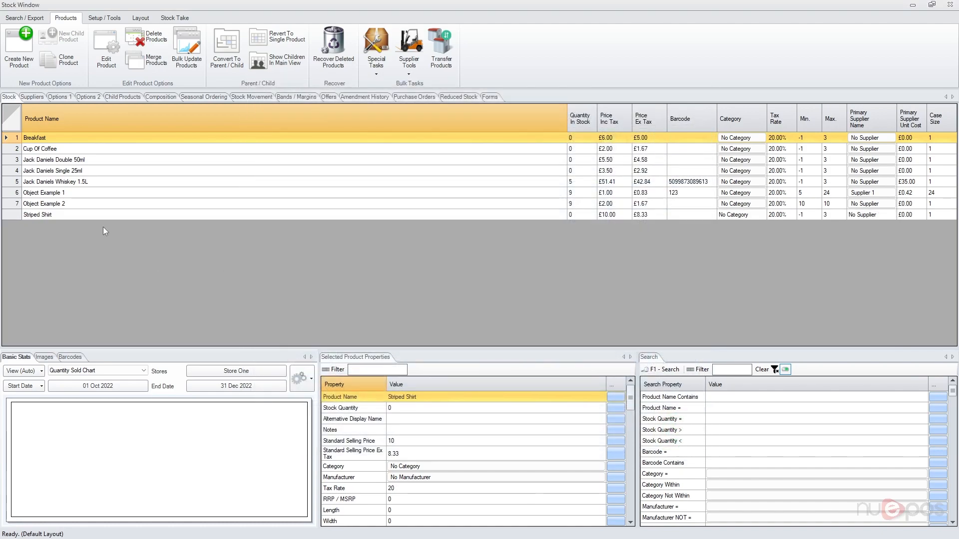
Step: Select the Striped Shirt product and show its child products
left_click(19, 215)
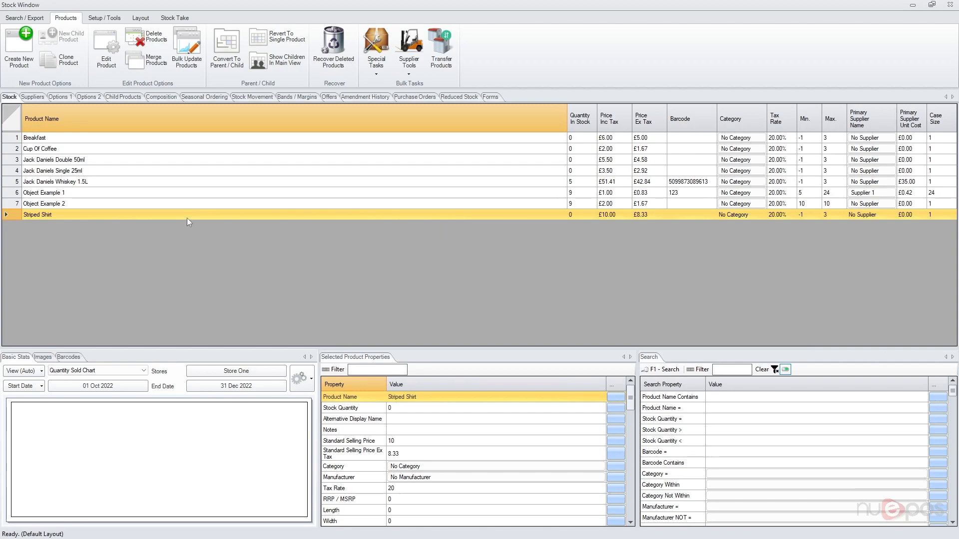
left_click(123, 97)
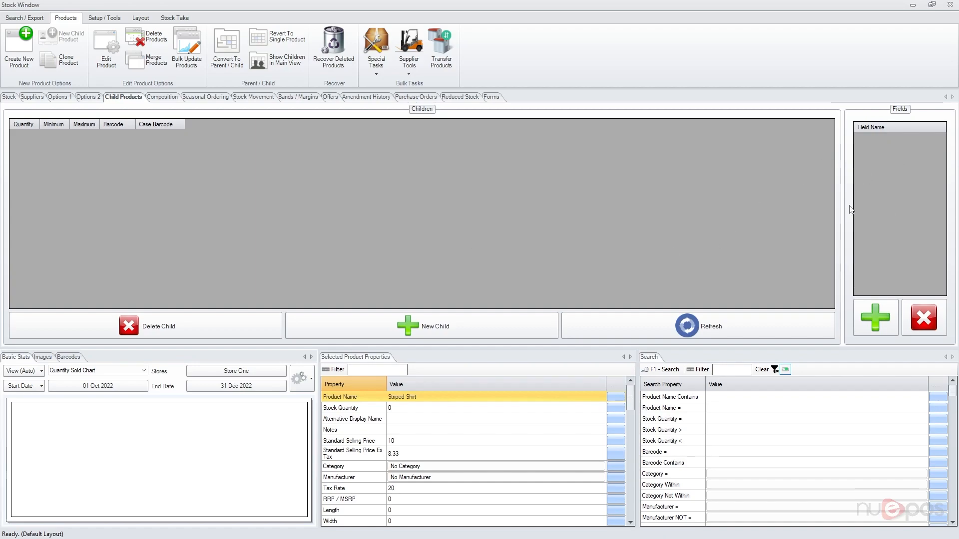
left_click(874, 310)
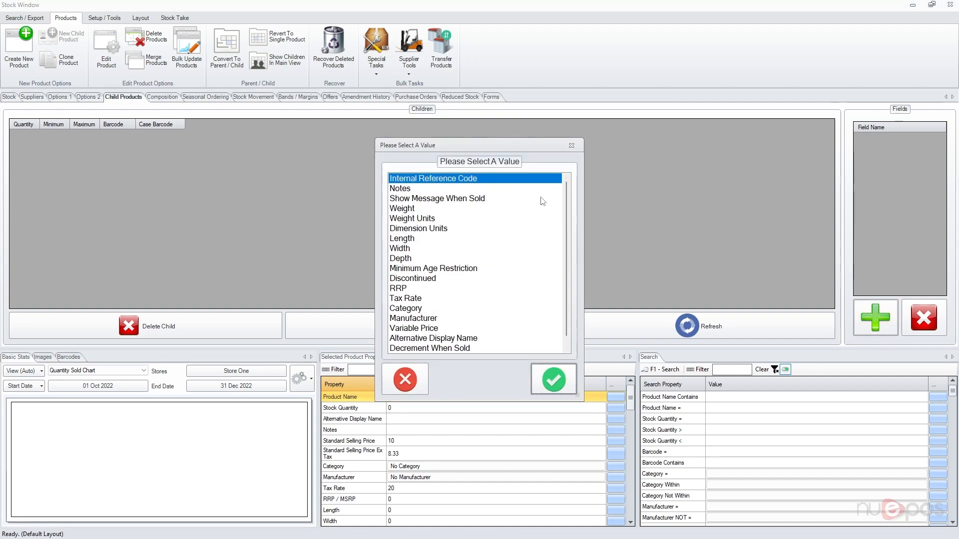
scroll(567, 199, "down", 1)
scroll(568, 200, "up", 1)
scroll(568, 199, "down", 1)
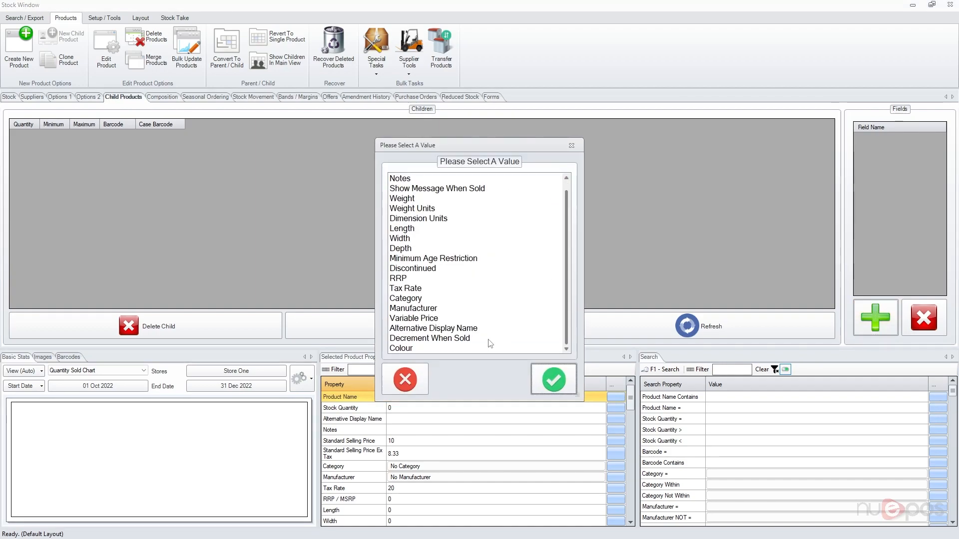
left_click(415, 348)
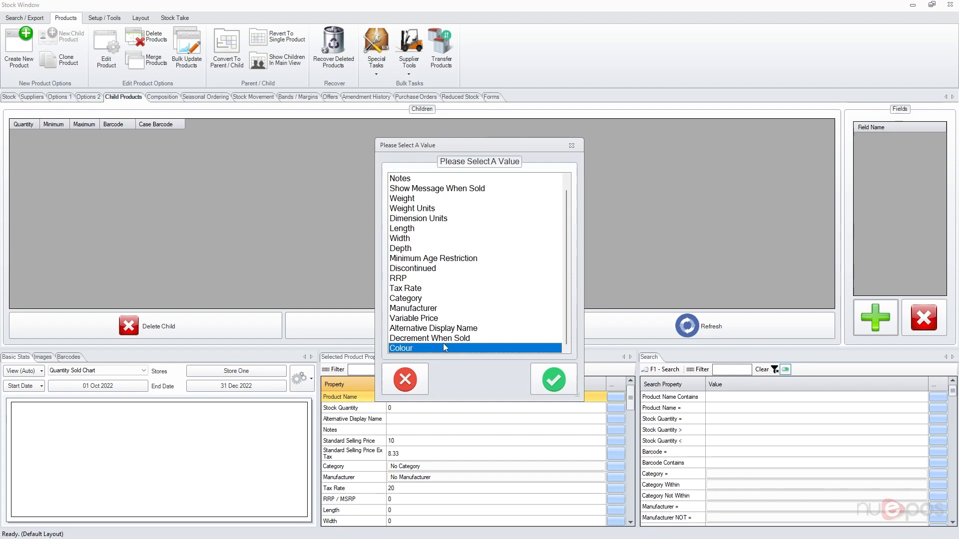
left_click(405, 379)
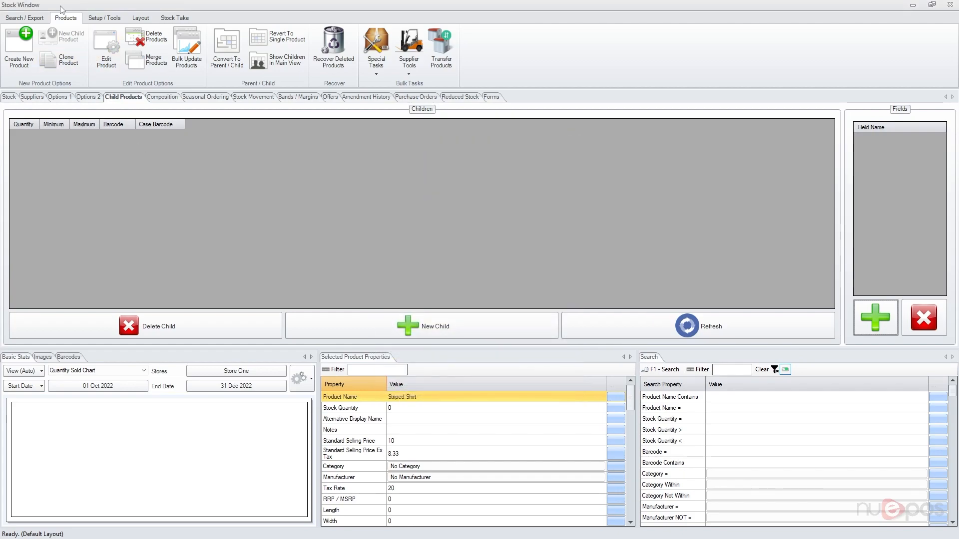
Step: Add a custom product field of type Text named Size and close the custom fields editor
left_click(104, 17)
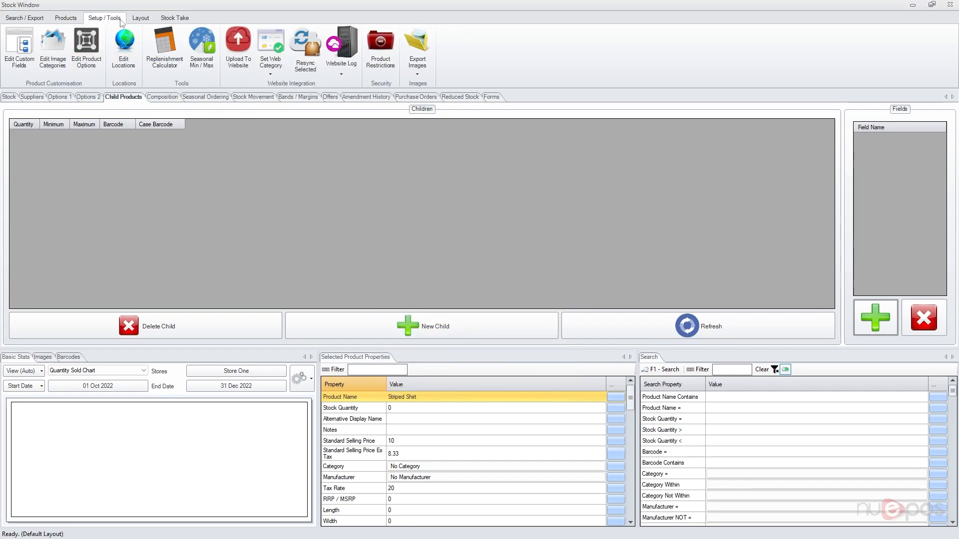
left_click(26, 46)
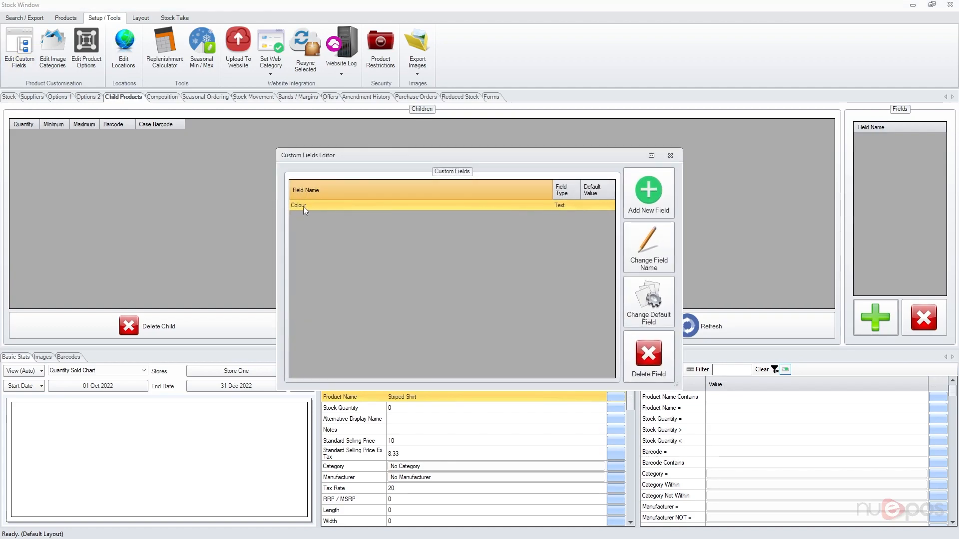
left_click(635, 204)
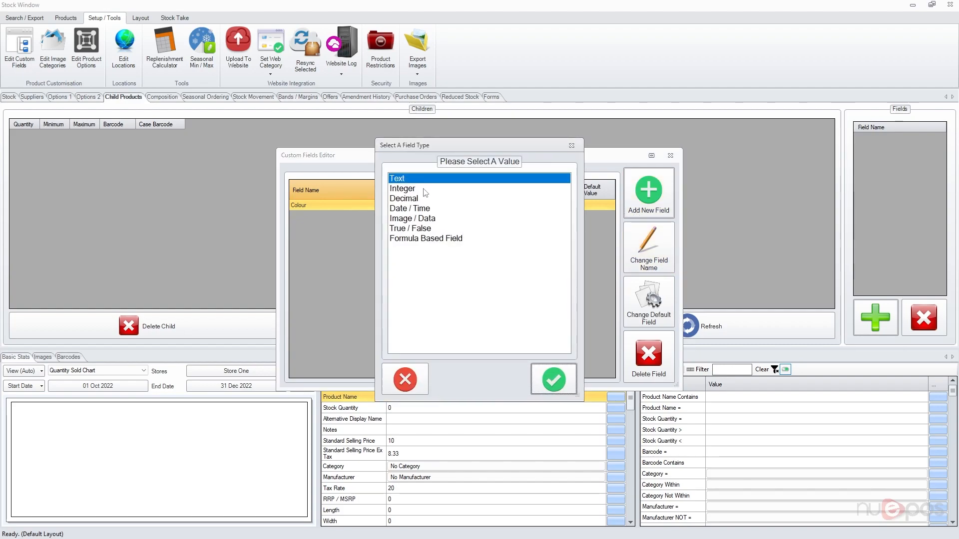
left_click(567, 378)
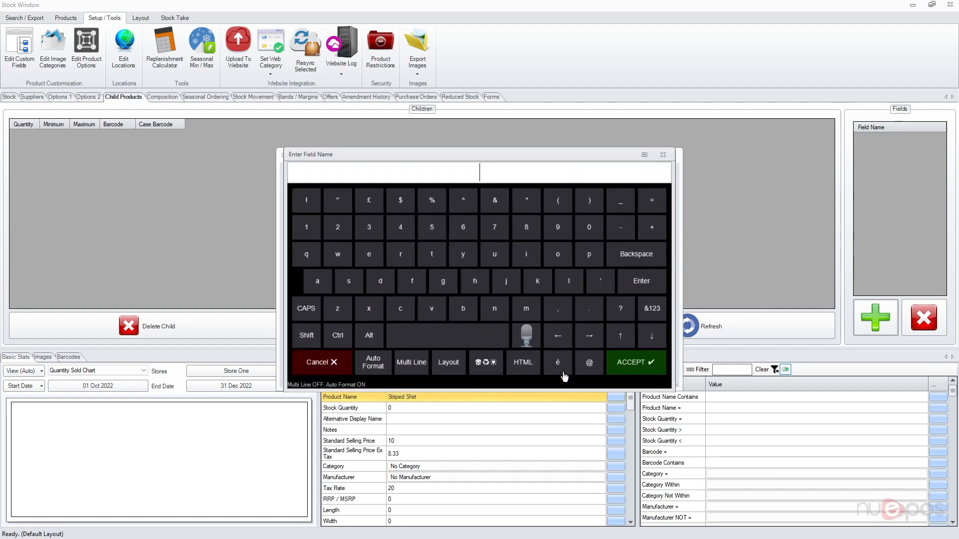
type("Size")
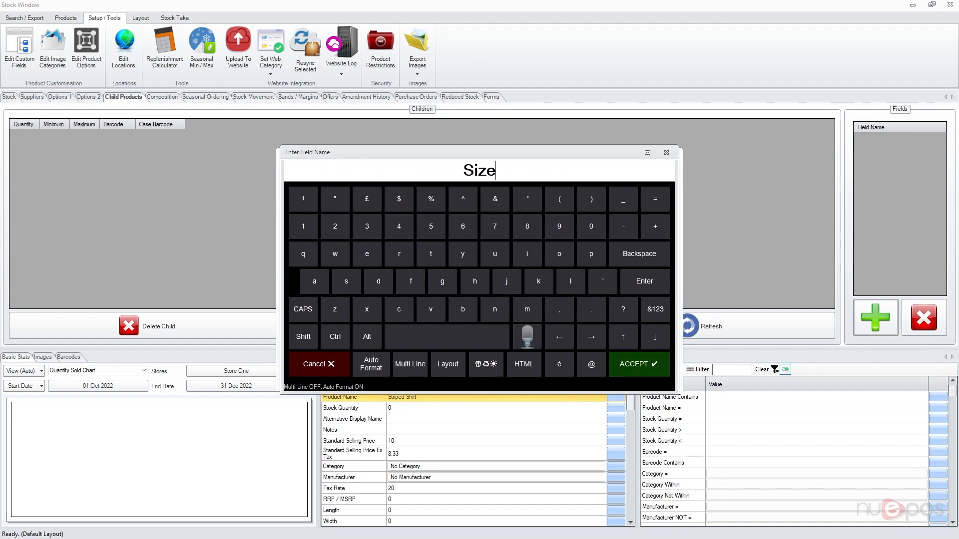
key("Return")
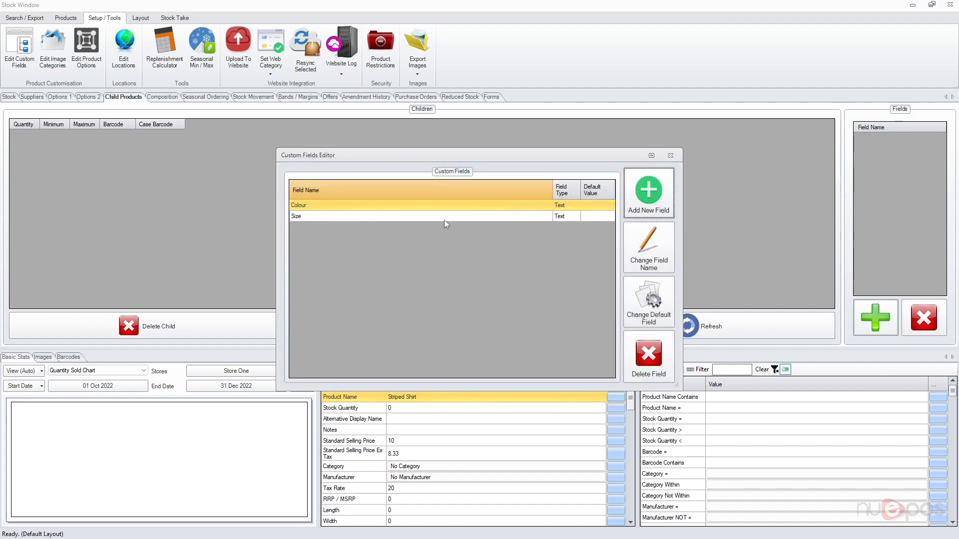
left_click(670, 156)
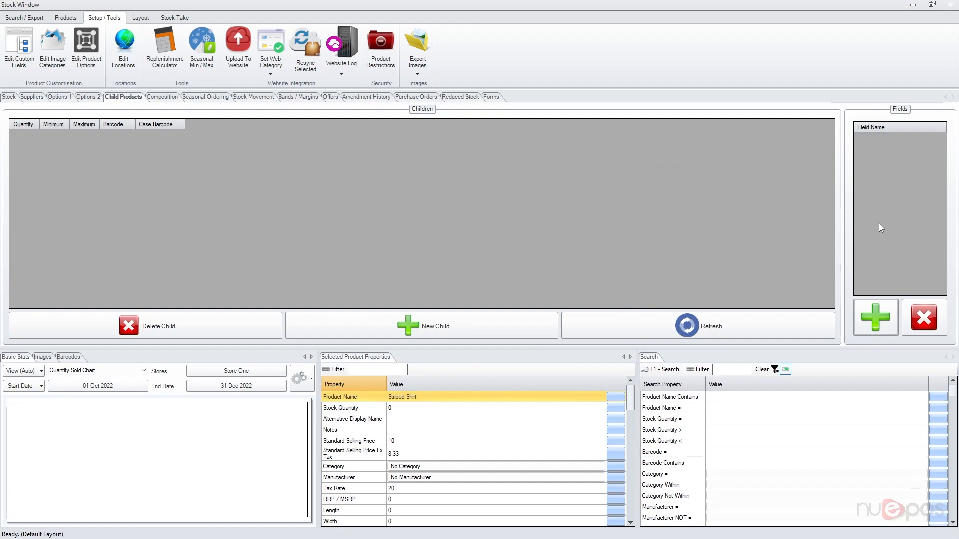
Step: Add Colour and Size as fields for the Striped Shirt's child products
left_click(875, 317)
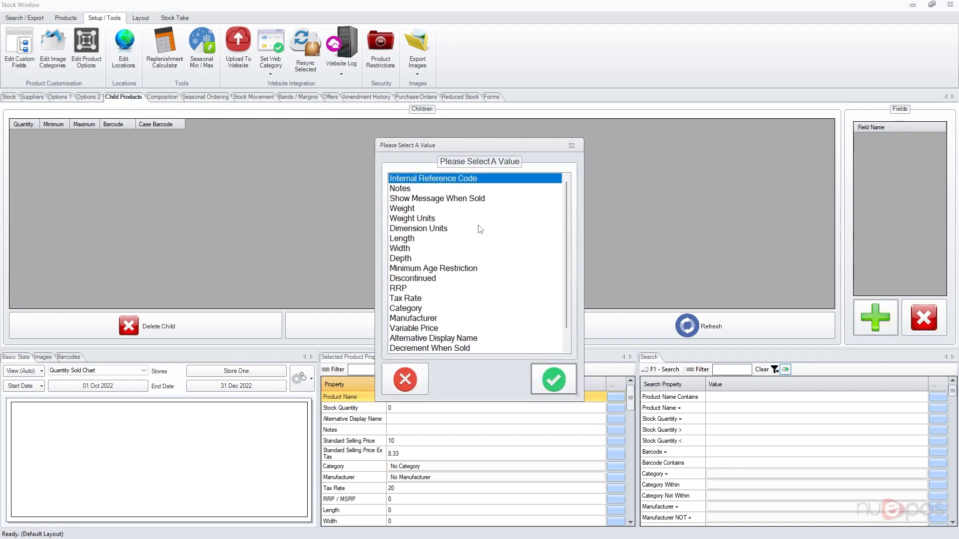
left_click(417, 210)
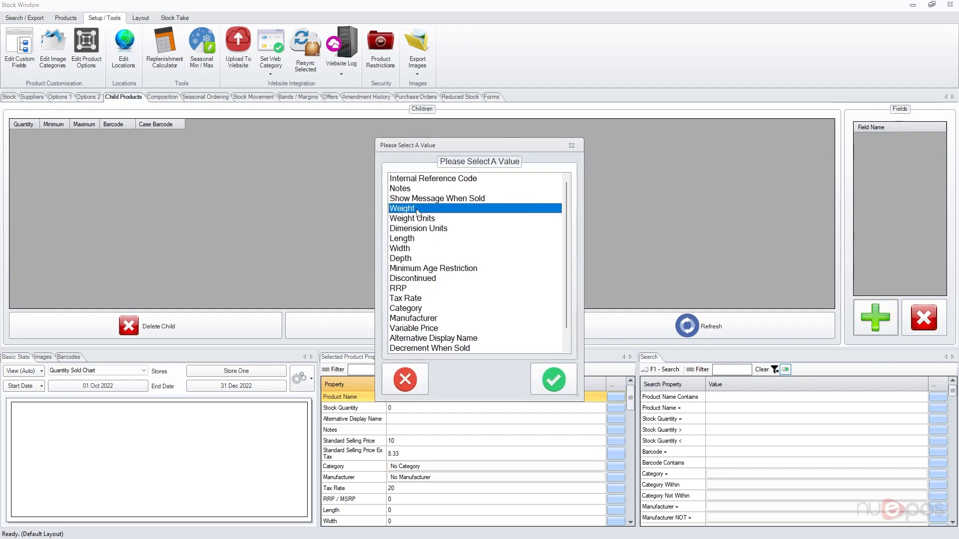
scroll(418, 212, "down", 1)
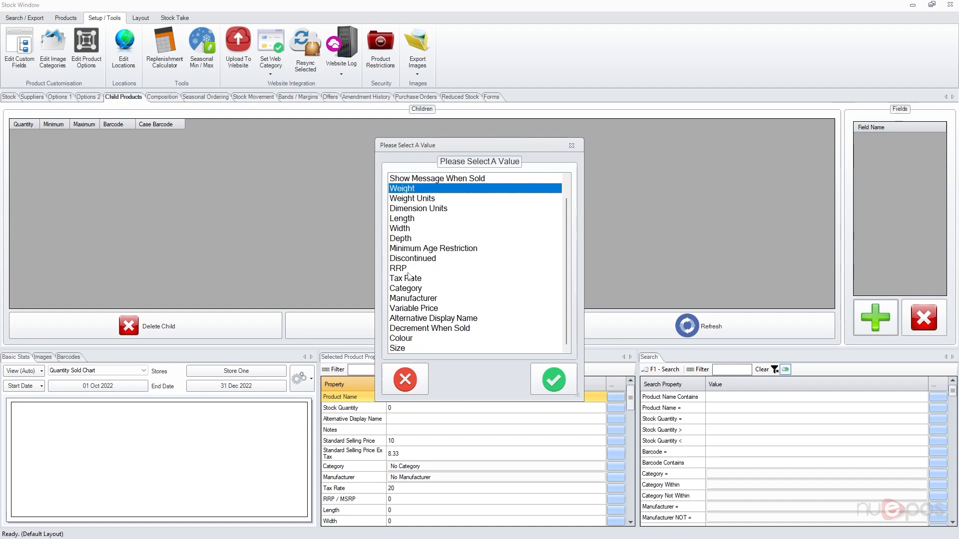
left_click(425, 341)
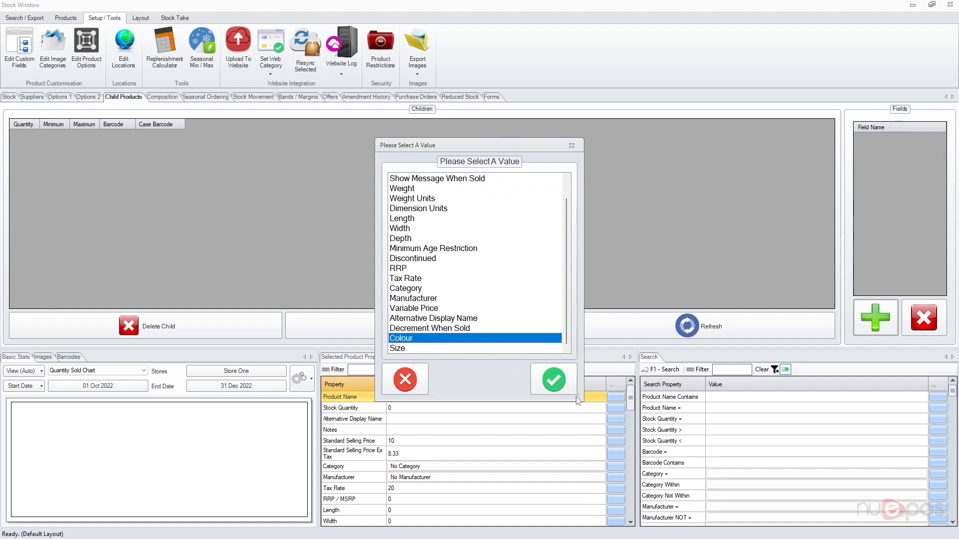
left_click(554, 380)
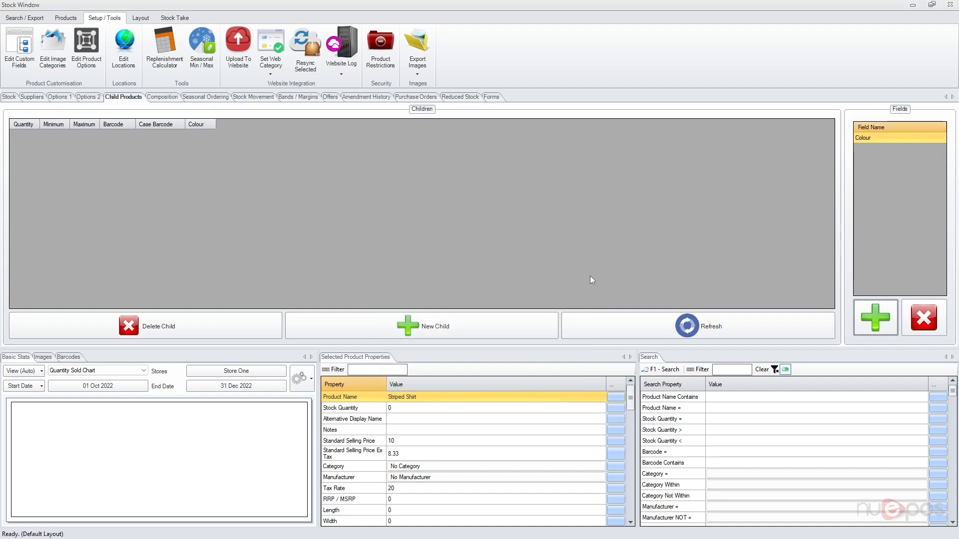
left_click(882, 329)
scroll(441, 320, "down", 2)
left_click(424, 348)
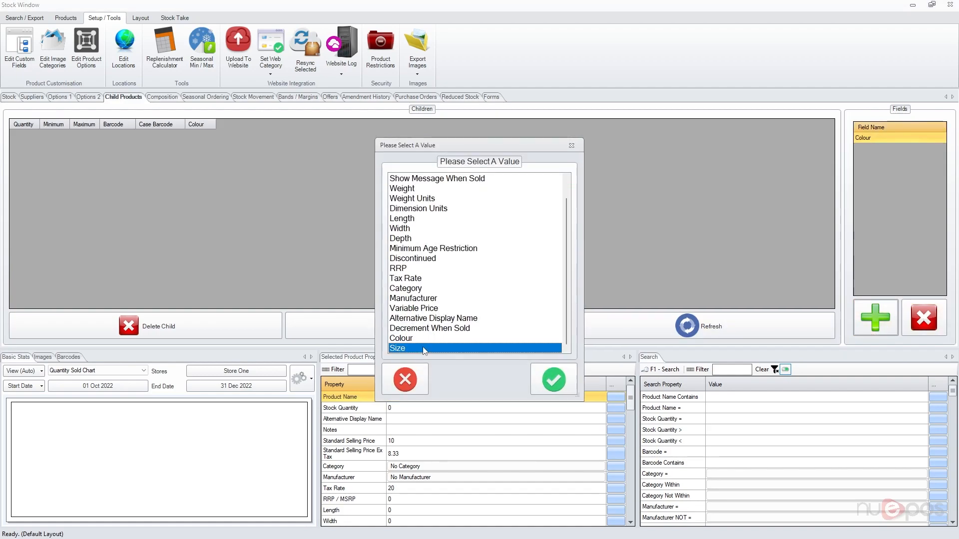
left_click(553, 382)
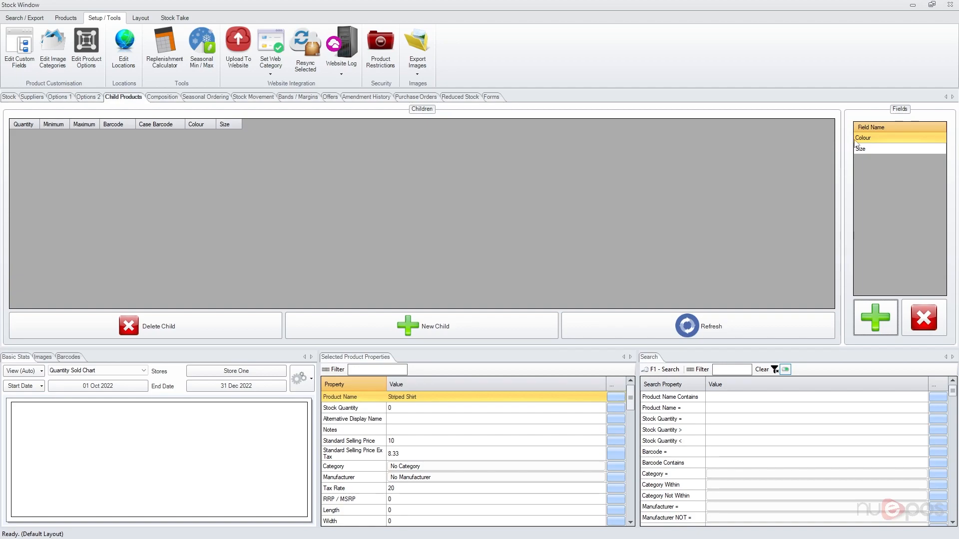
Step: Create a child product with quantity 3, barcode 9876, colour Red and size Small
left_click(363, 330)
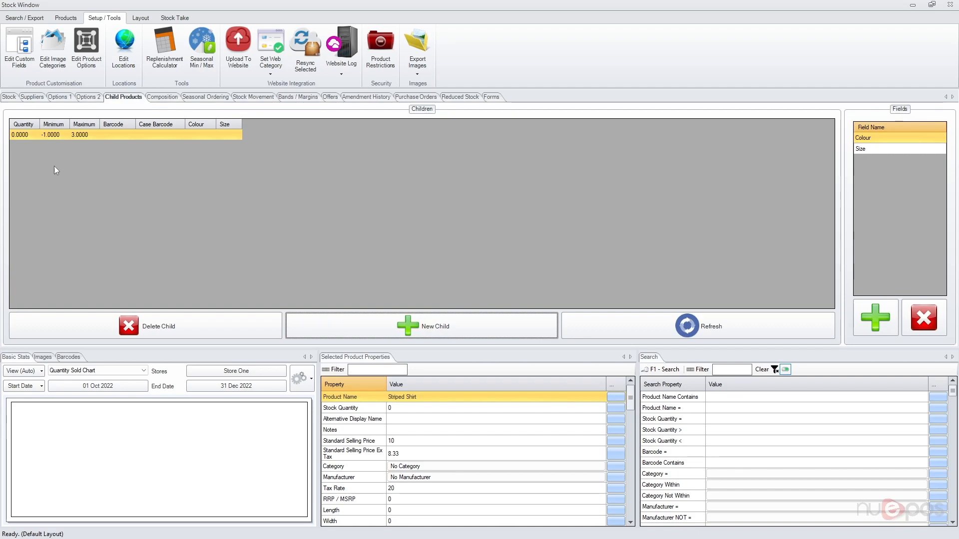
left_click(23, 134)
type("3")
left_click(115, 135)
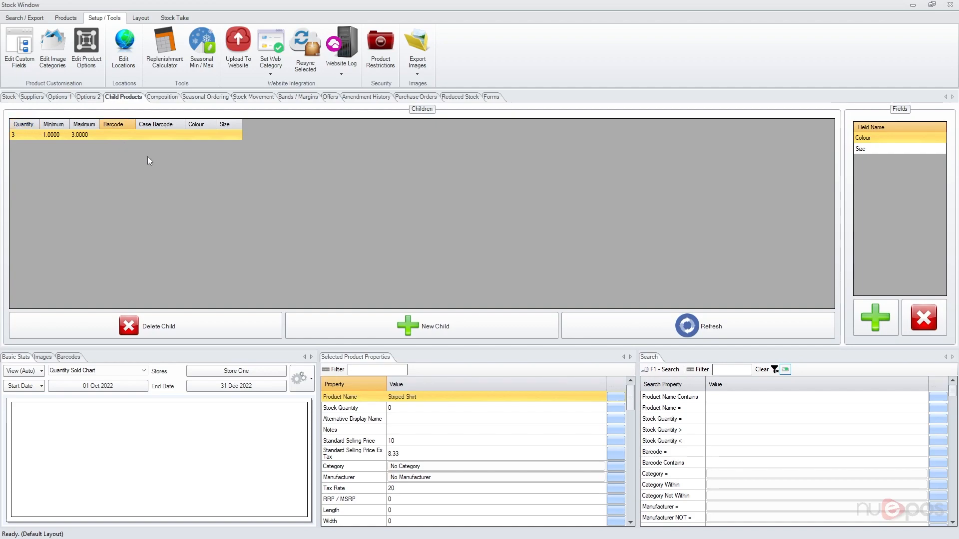
type("9876")
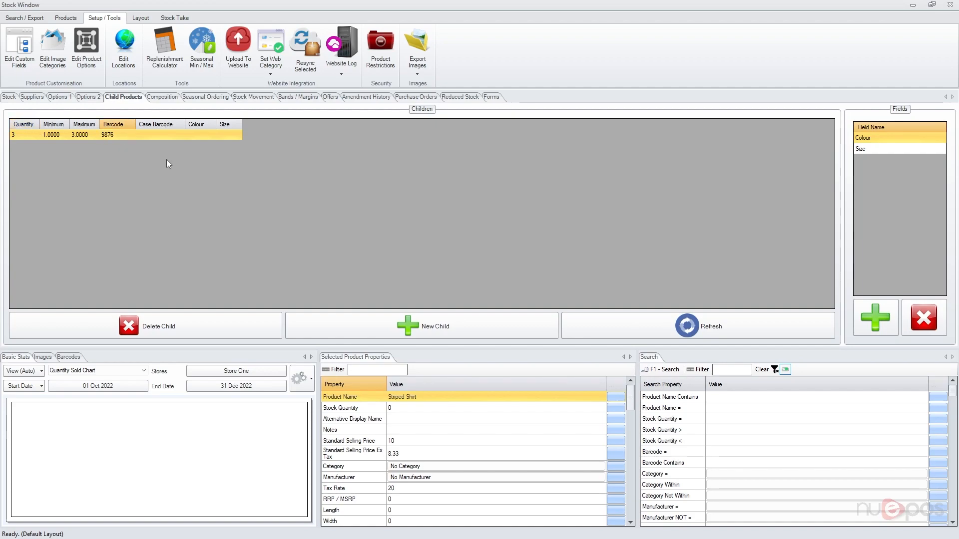
left_click(201, 134)
left_click(200, 135)
type("Red")
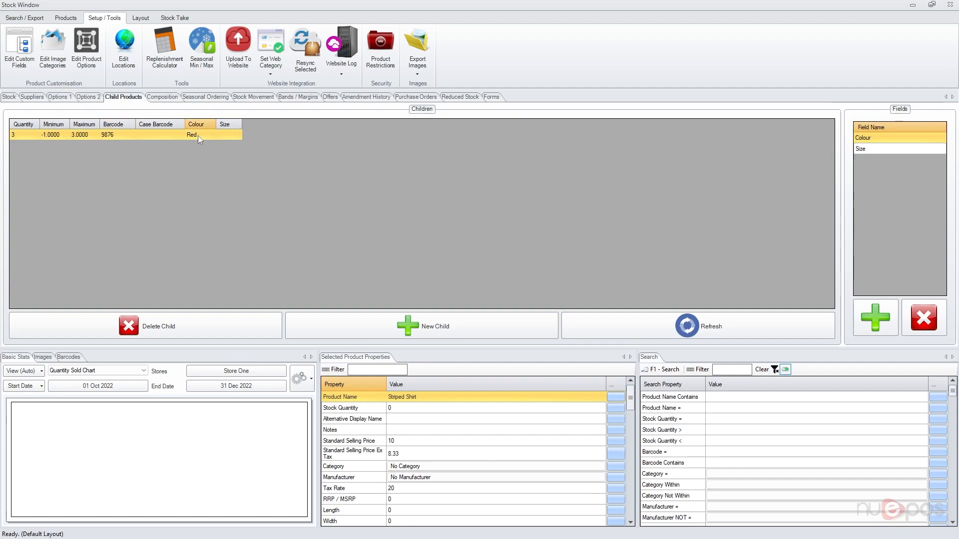
left_click(227, 135)
type("Small")
key("Return")
Step: Create a second child product with colour Red and size Large
left_click(415, 327)
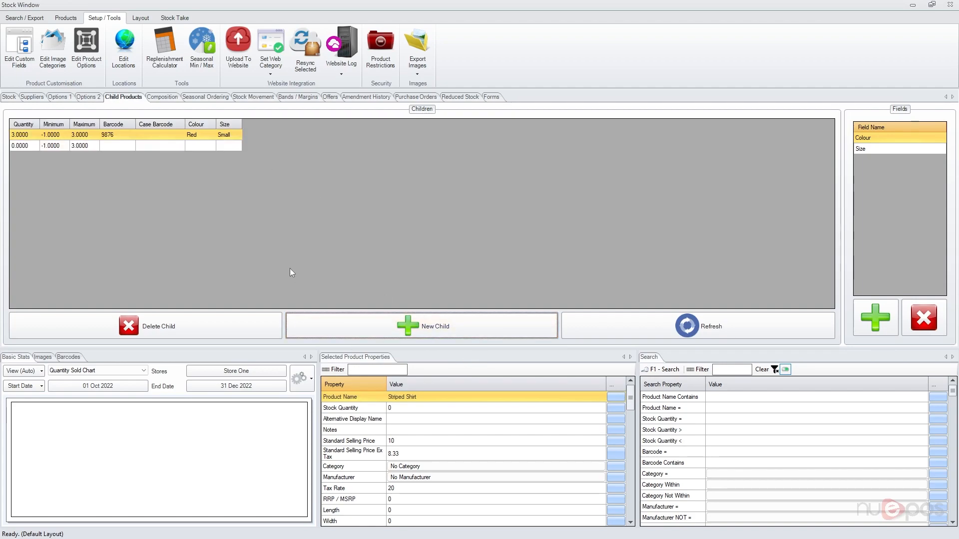
left_click(189, 146)
type("Red")
key("Return")
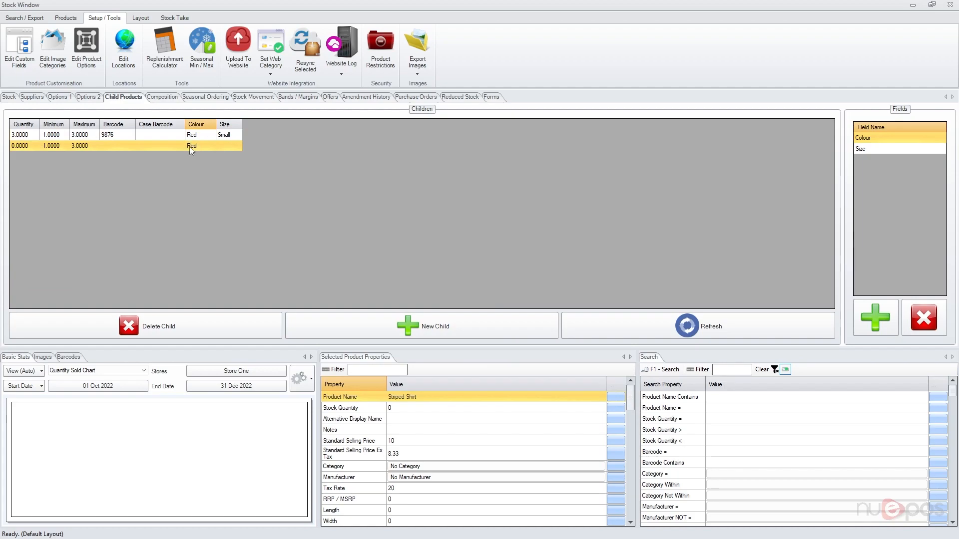
left_click(225, 147)
type("Large")
key("Return")
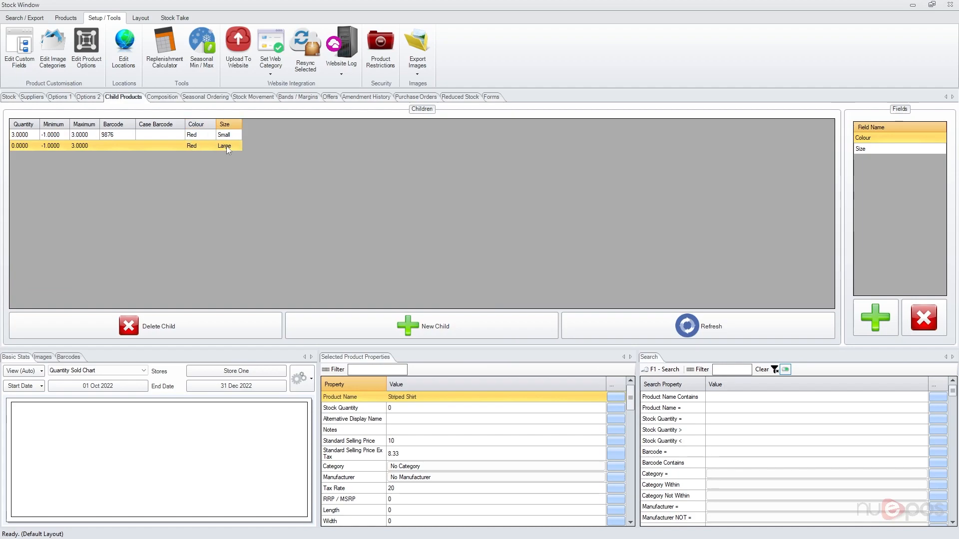
Step: Create a child product with colour Blue and size Small
left_click(423, 316)
left_click(200, 135)
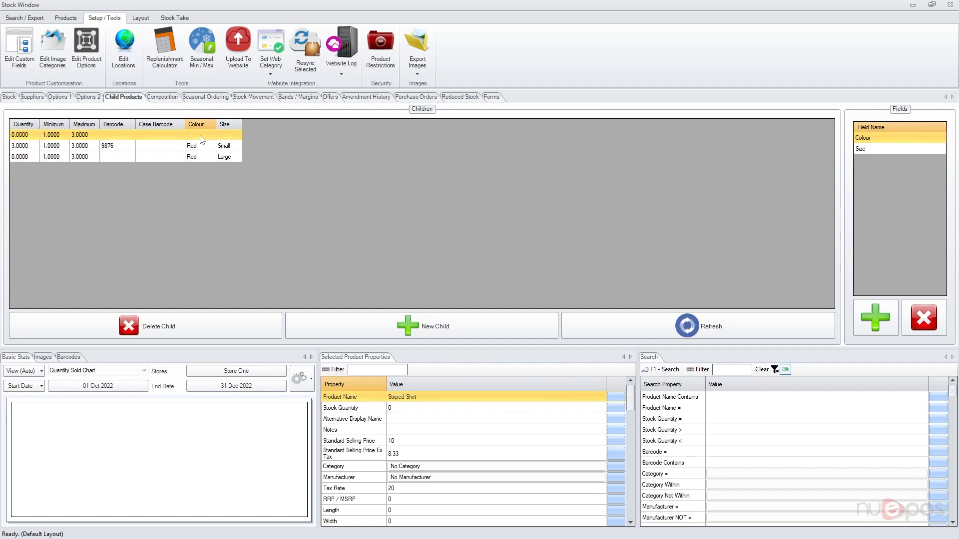
type("Blue")
key("Return")
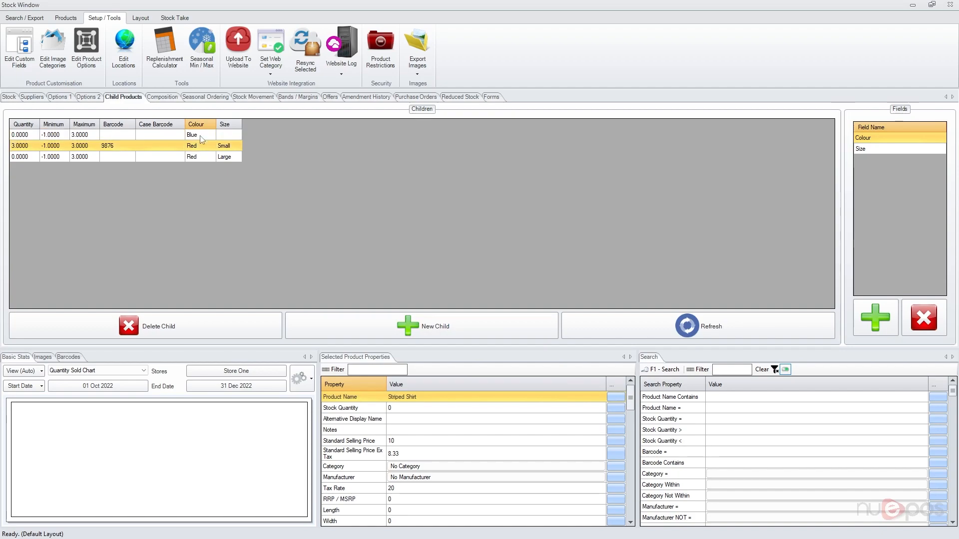
left_click(229, 138)
type("Small")
key("Return")
Step: Add another child product with colour Blue and size Large
left_click(405, 323)
left_click(192, 158)
type("Blue")
key("Tab")
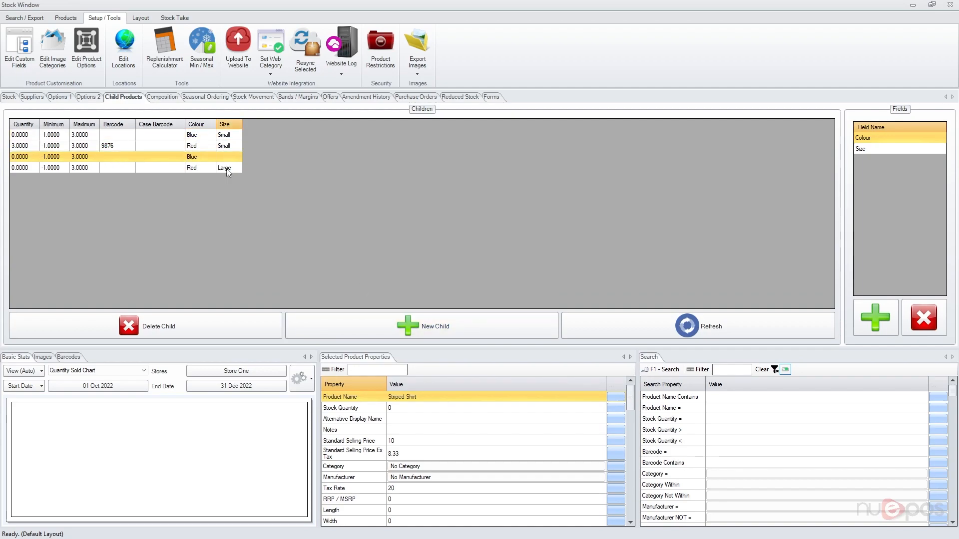
type("Large")
key("Return")
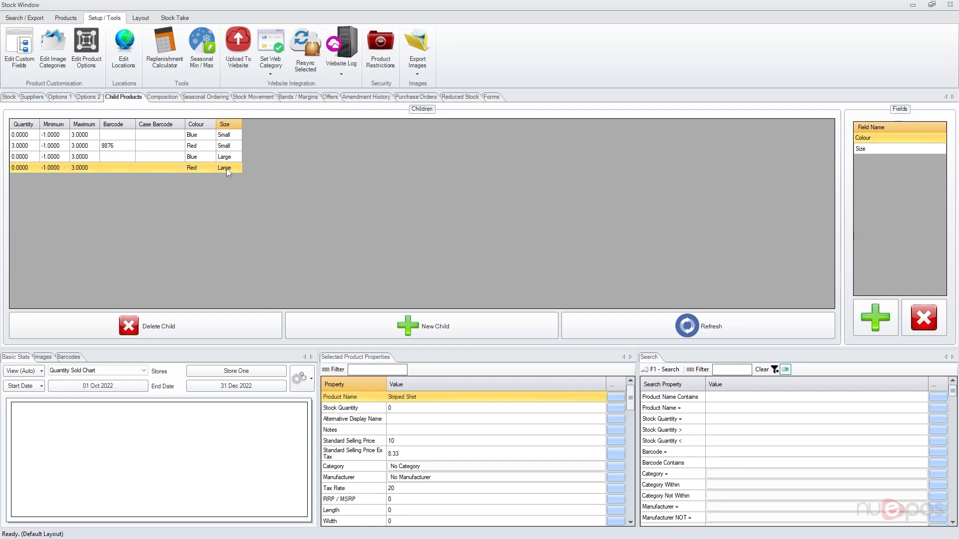
Step: Set the child barcodes to 8765 for Blue Small, 7654 for Blue Large and 6543 for Red Large
left_click(118, 135)
type("8765")
key("Down")
key("Down")
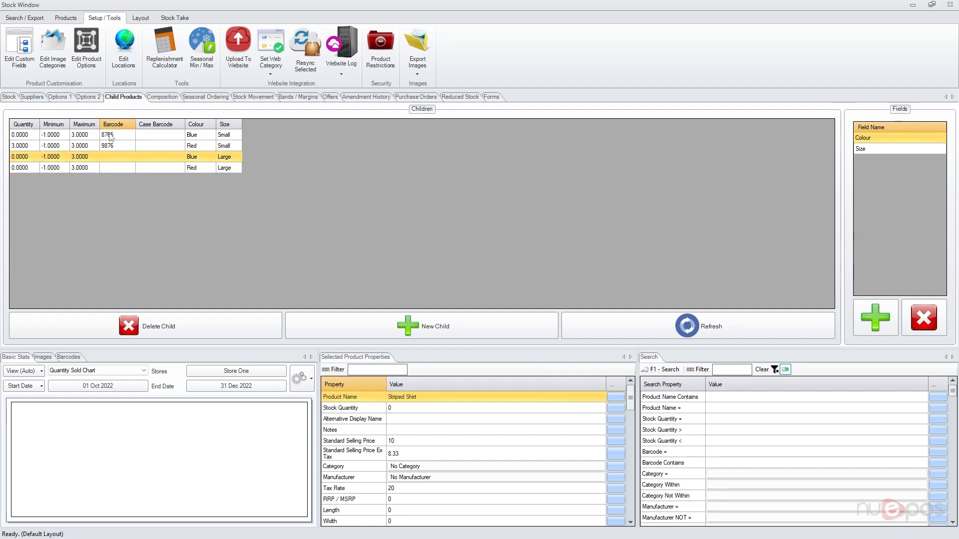
type("7654")
key("Down")
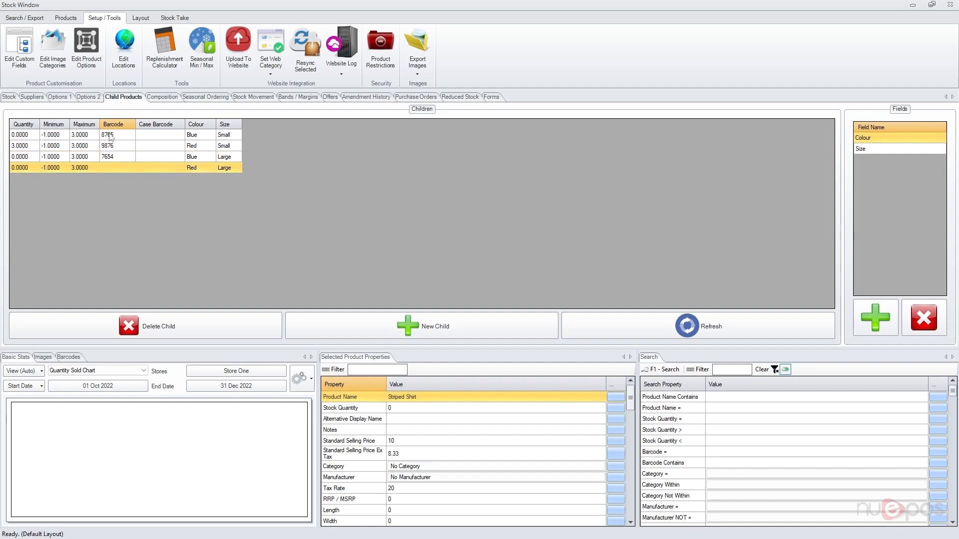
type("6543")
key("Return")
Step: Set the Blue Small child's quantity to 2 and refresh the child products list
left_click(20, 136)
type("2")
key("Down")
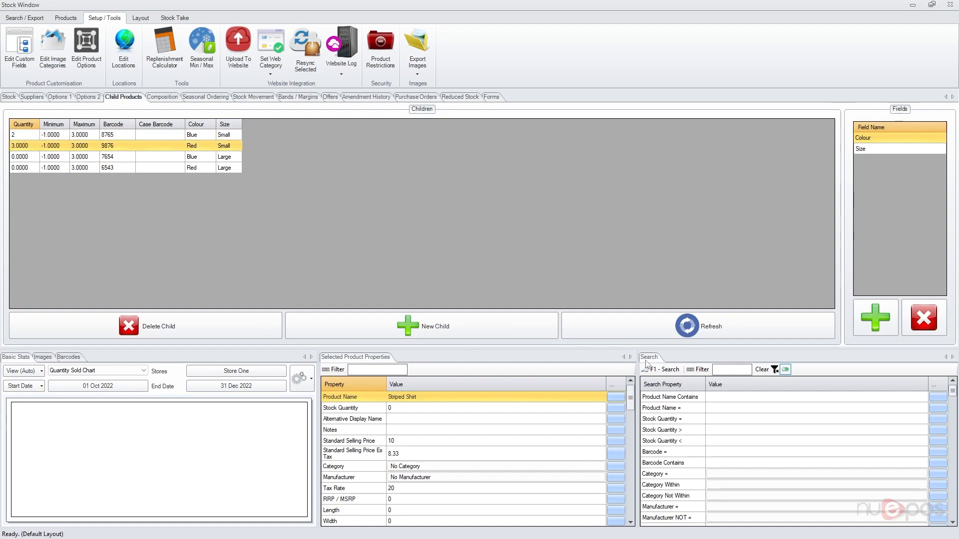
left_click(650, 327)
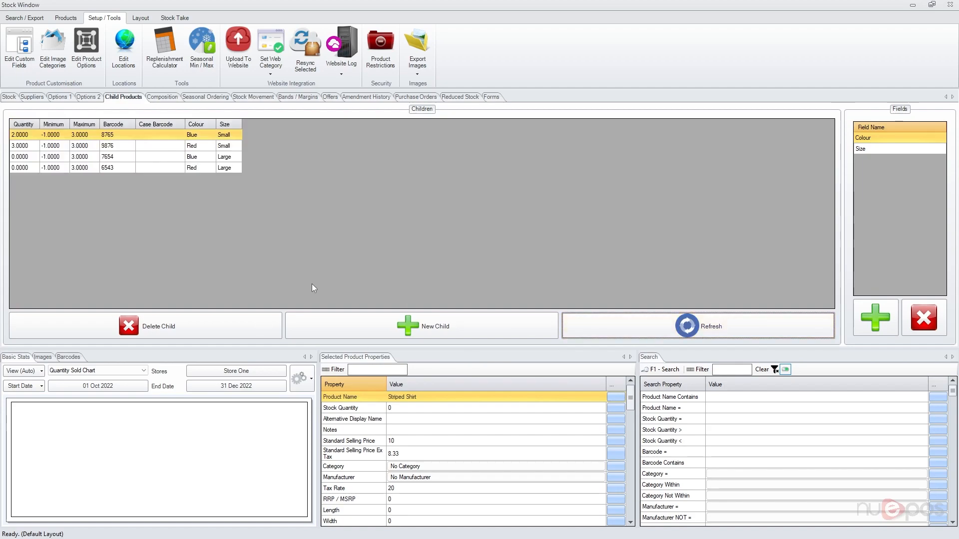
Step: Reload the main stock list and review the Striped Shirt parent with its colour and size child products
left_click(15, 97)
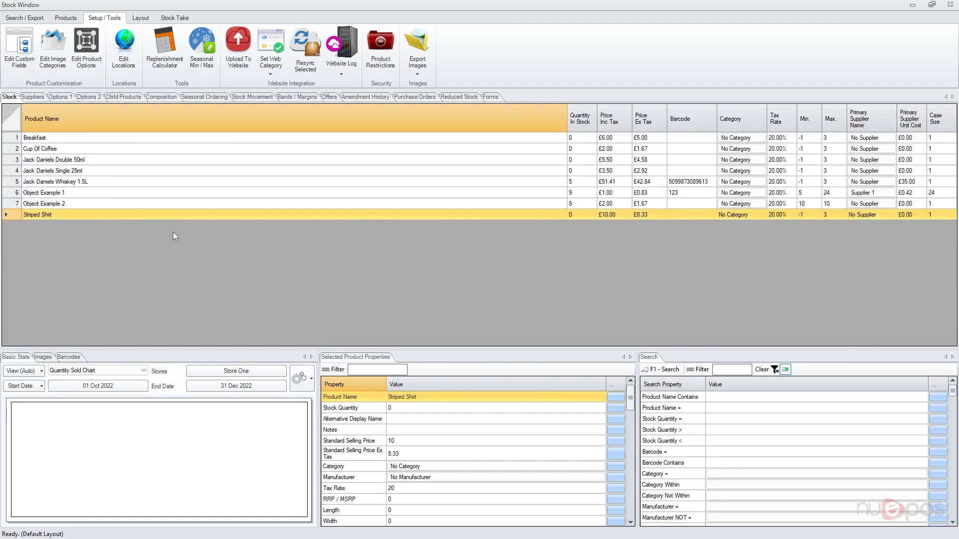
left_click(660, 371)
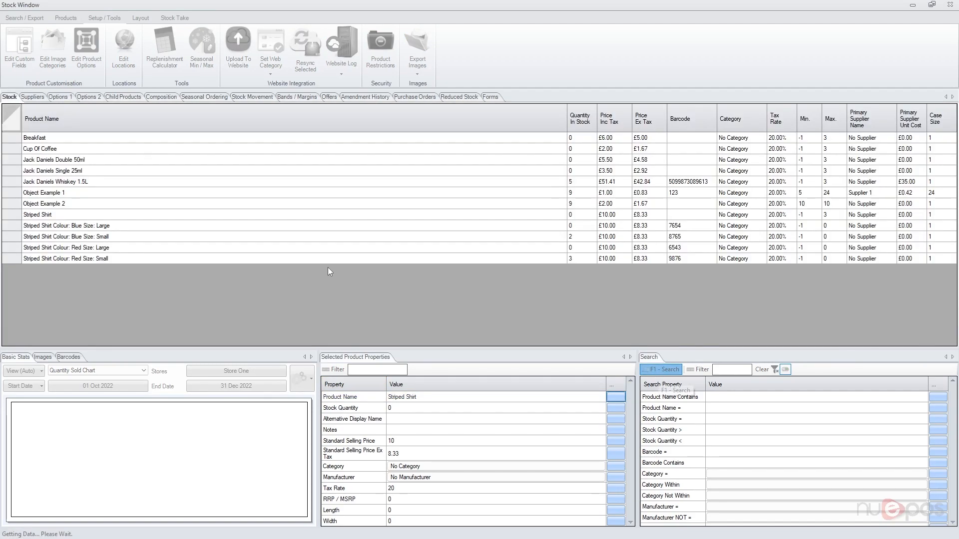
left_click(57, 218)
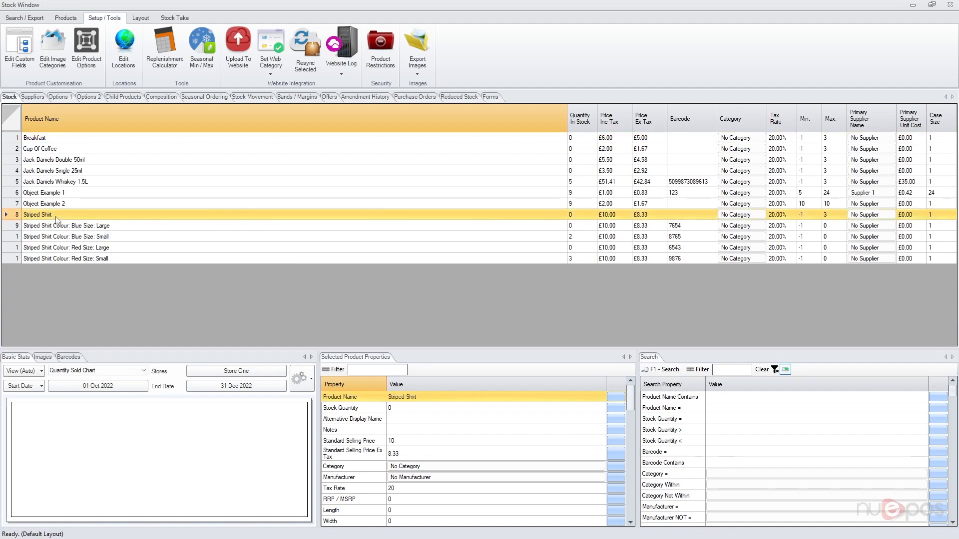
left_click(121, 229)
left_click(114, 237)
left_click(116, 250)
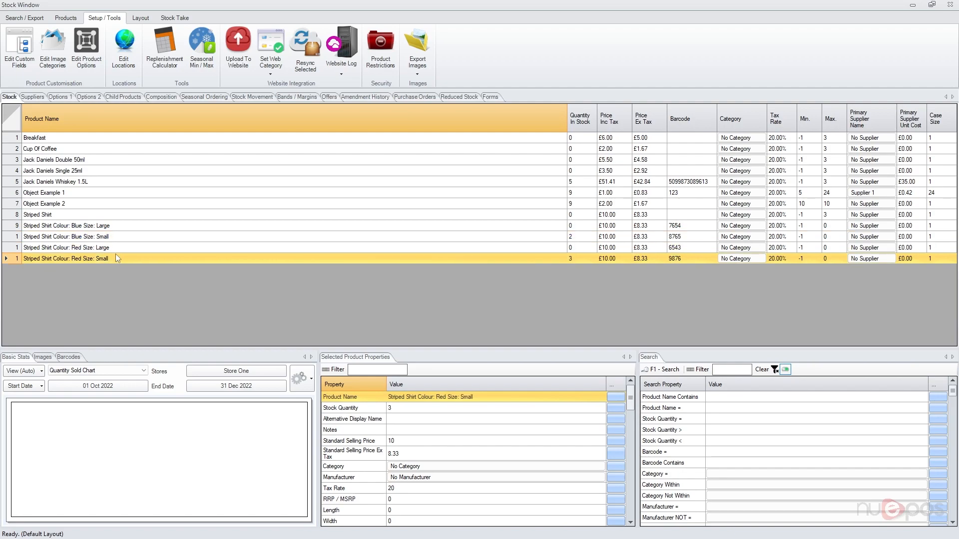
left_click(116, 258)
Step: Try enabling Do Not Auto Update Child Name on the Blue Large Striped Shirt, and discard the product edit
left_click(101, 229)
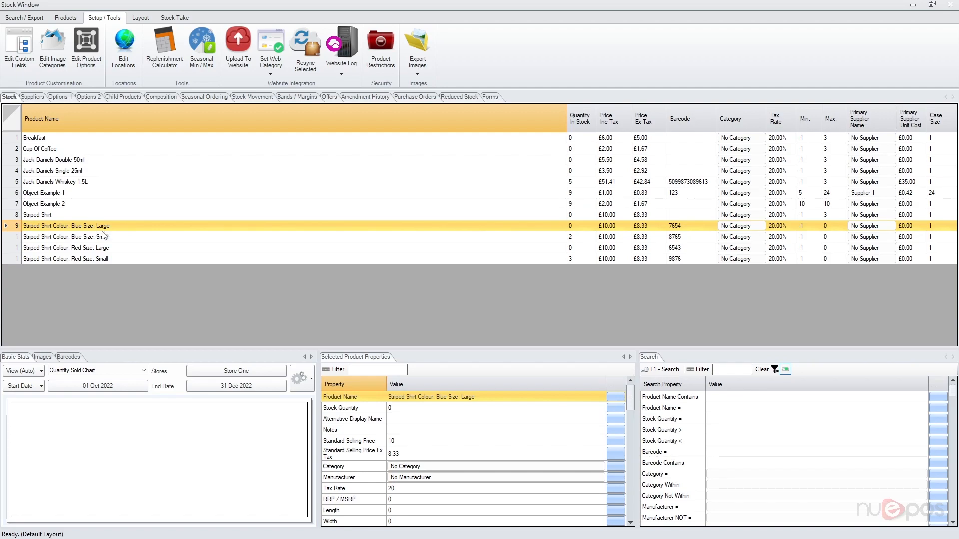
left_click(65, 18)
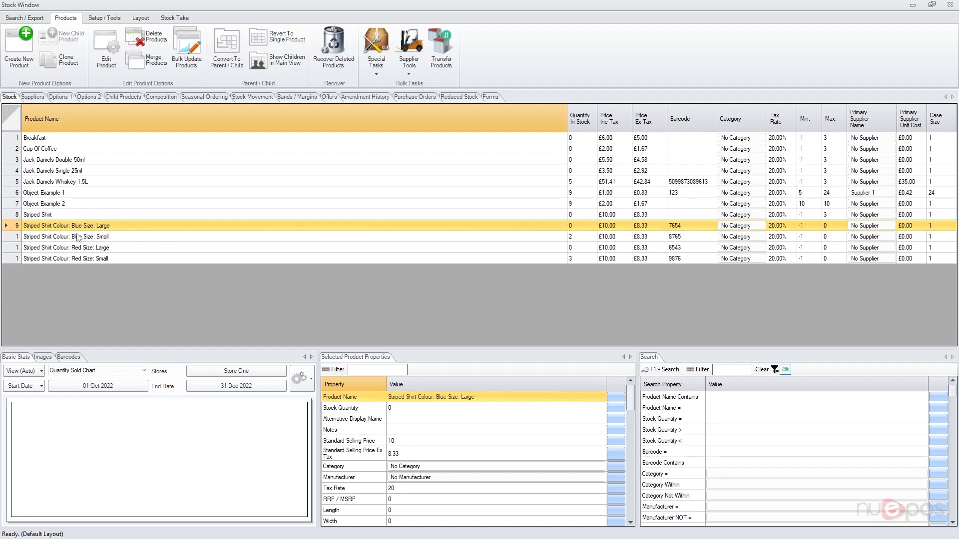
left_click(100, 56)
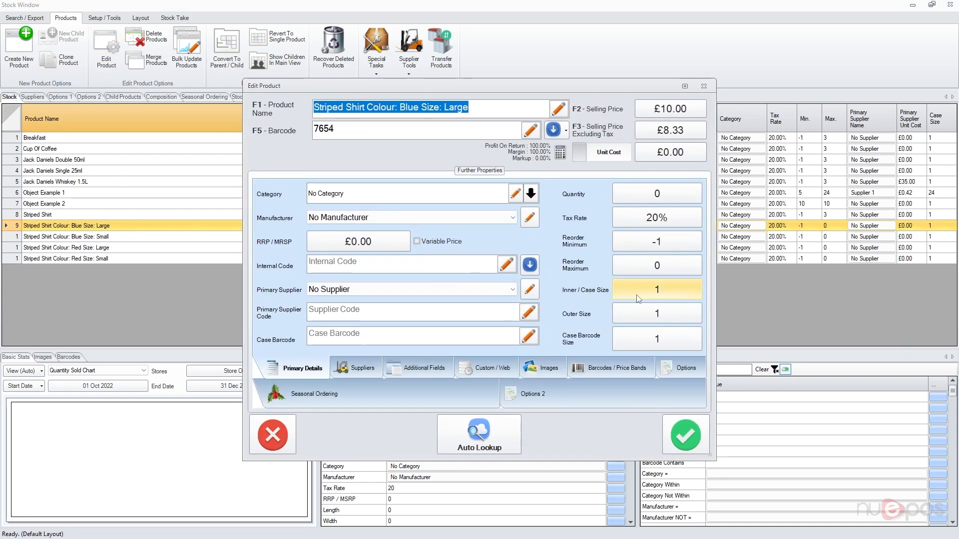
left_click(421, 372)
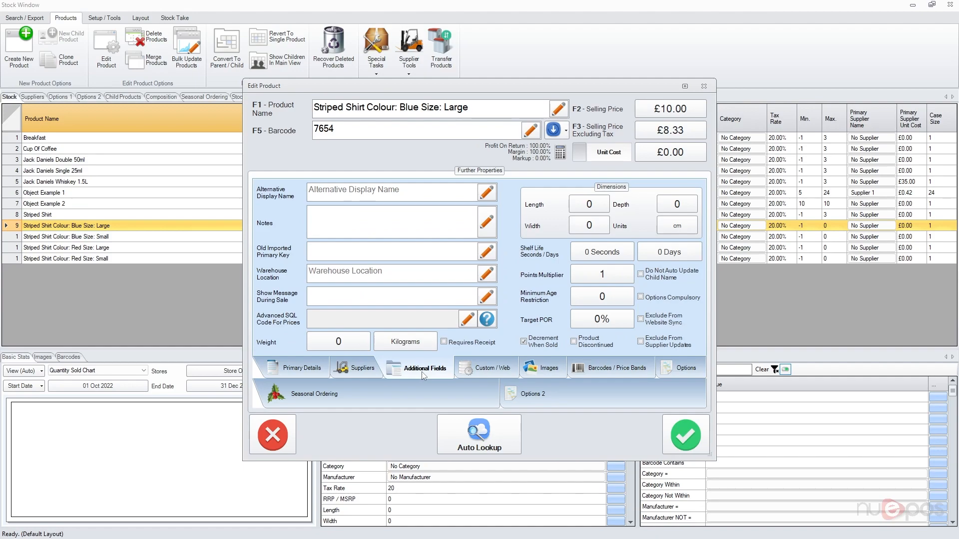
left_click(668, 281)
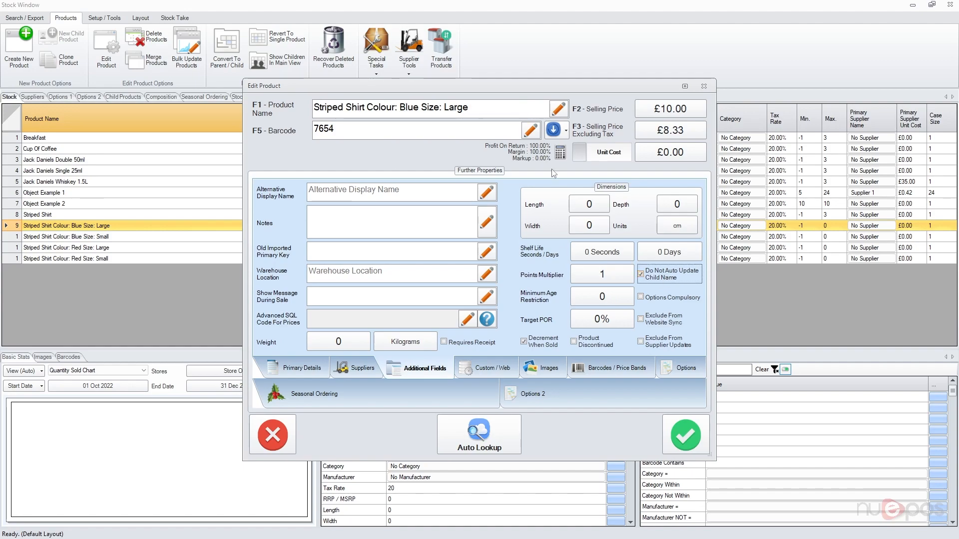
left_click(273, 435)
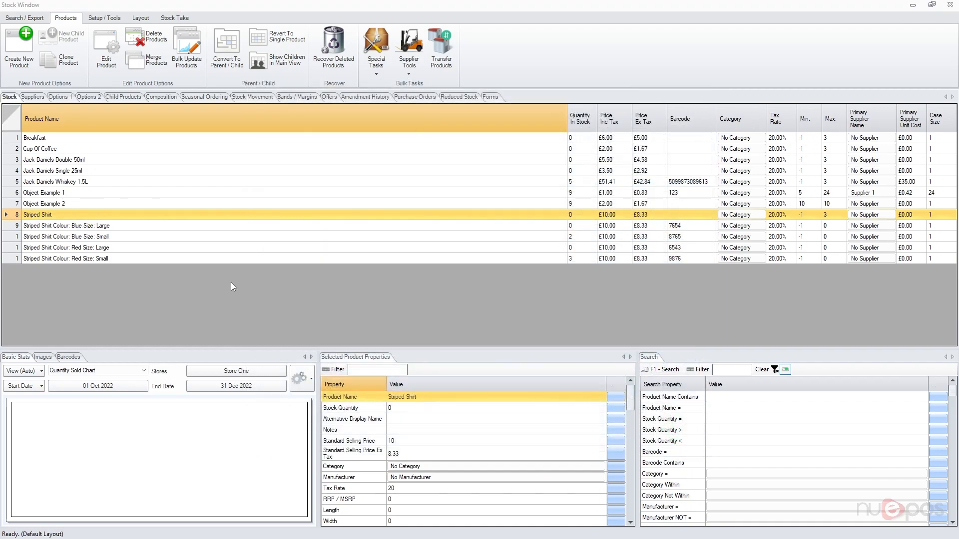
Step: Rename the parent product Striped Shirt to Striped Polo Shirt in the stock list
left_click(43, 215)
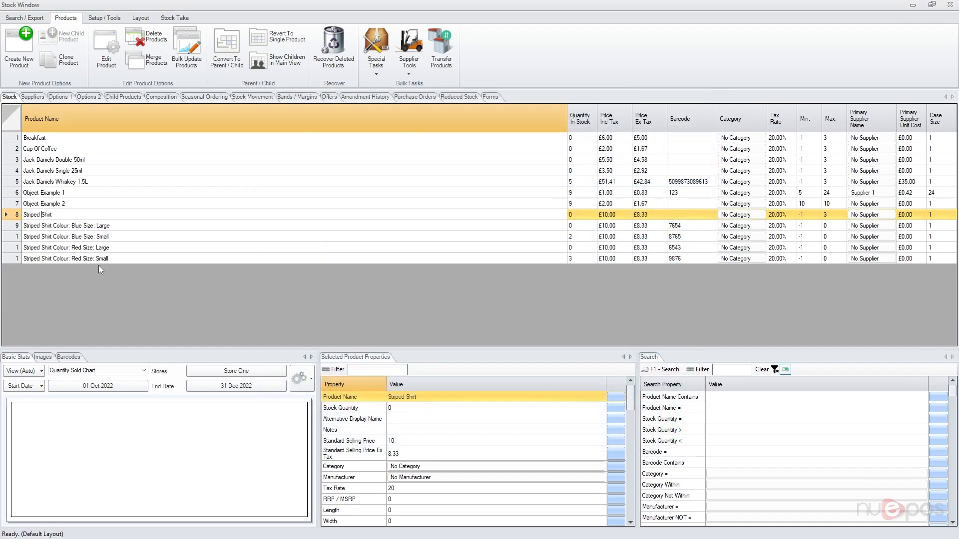
type("Polo")
key("Return")
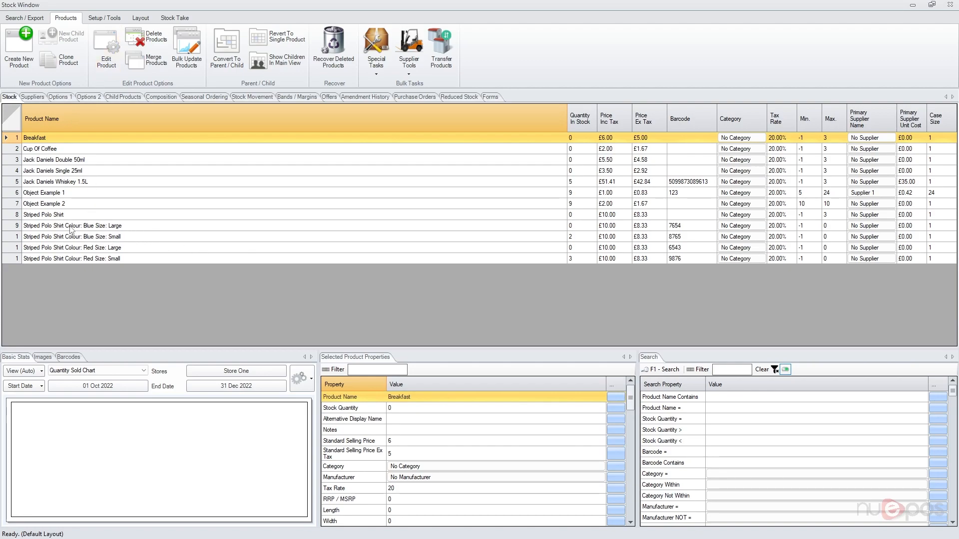
Step: Remove Polo from the parent product's name so that it reads Striped Shirt
left_click(54, 216)
left_click(52, 214)
left_click(52, 214)
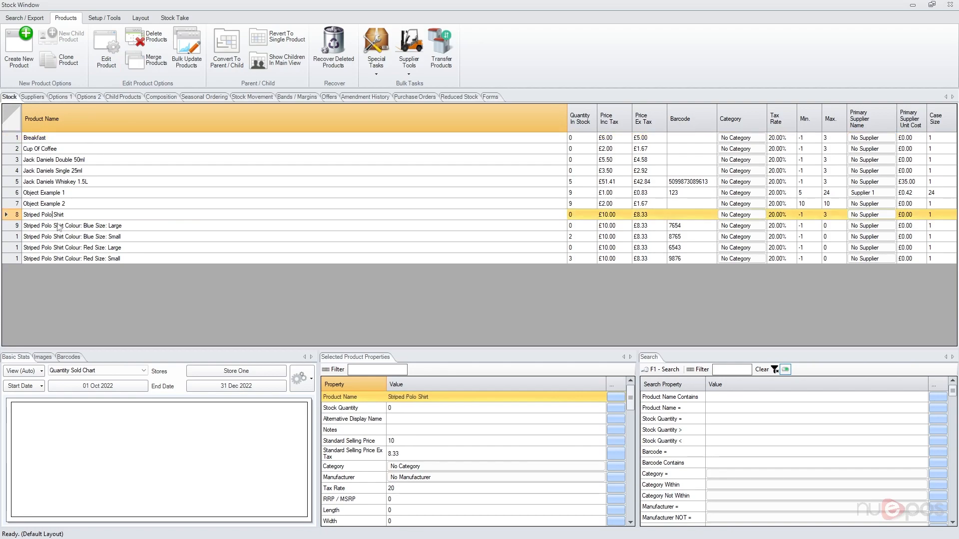
key("BackSpace")
key("BackSpace")
key("BackSpace")
key("BackSpace")
key("Return")
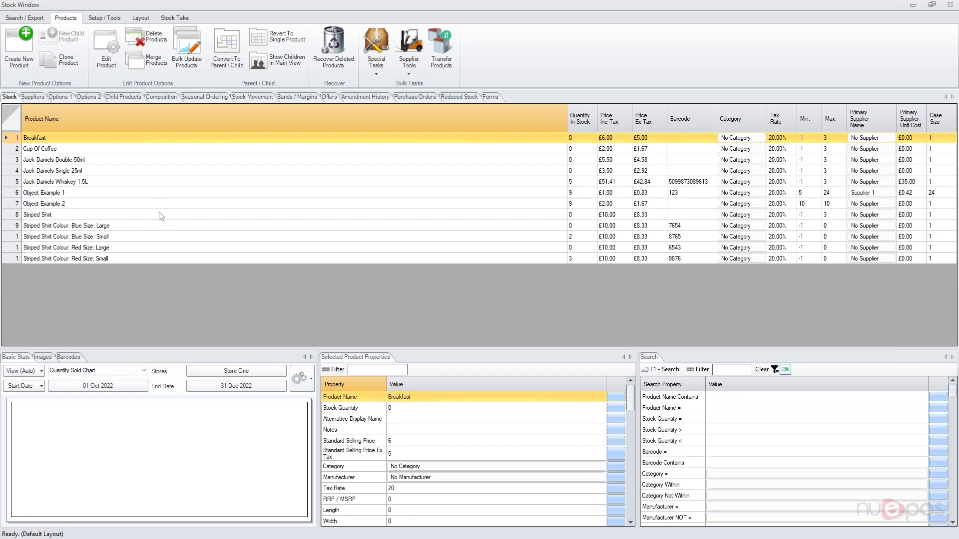
Step: Filter the search properties by "hide" to locate Hide Child Products, and clear the filter
left_click(133, 218)
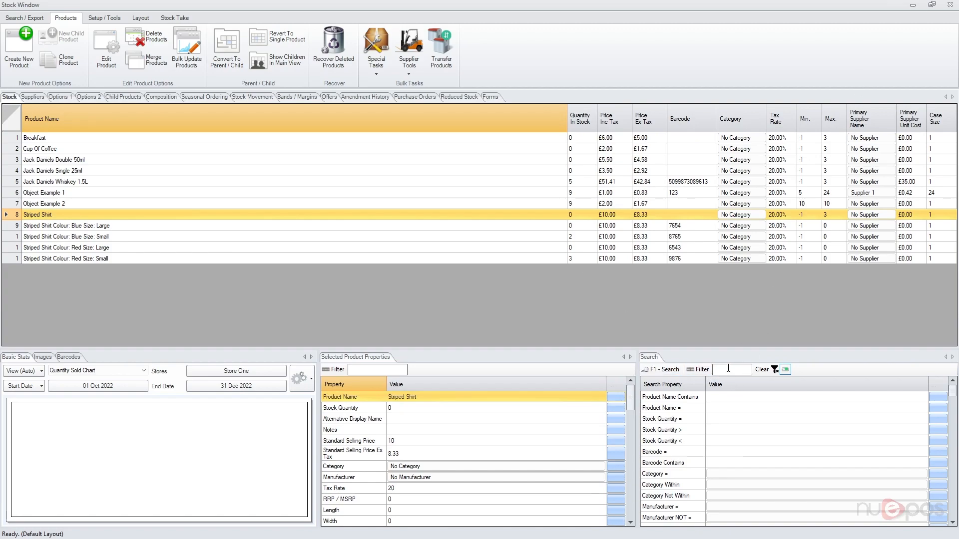
left_click(723, 370)
type("hide")
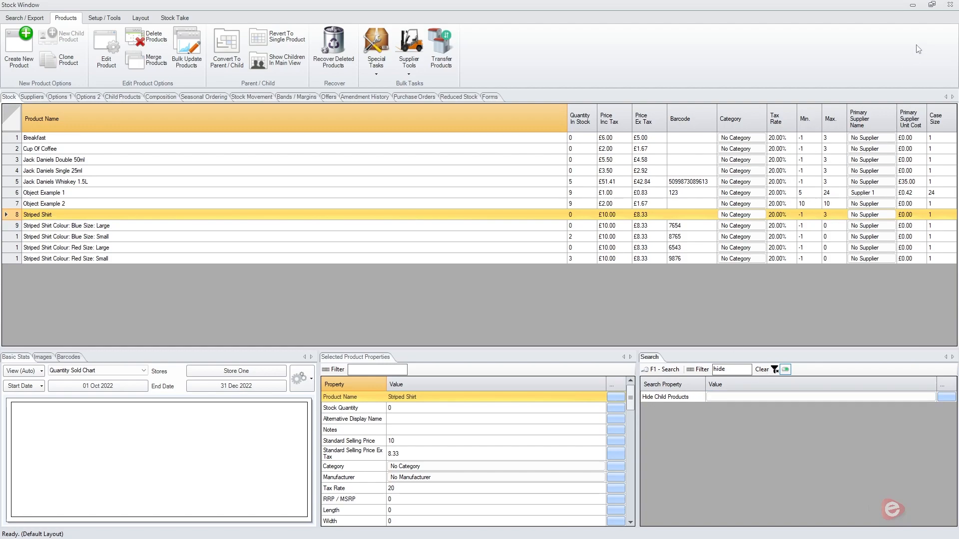
left_click(664, 397)
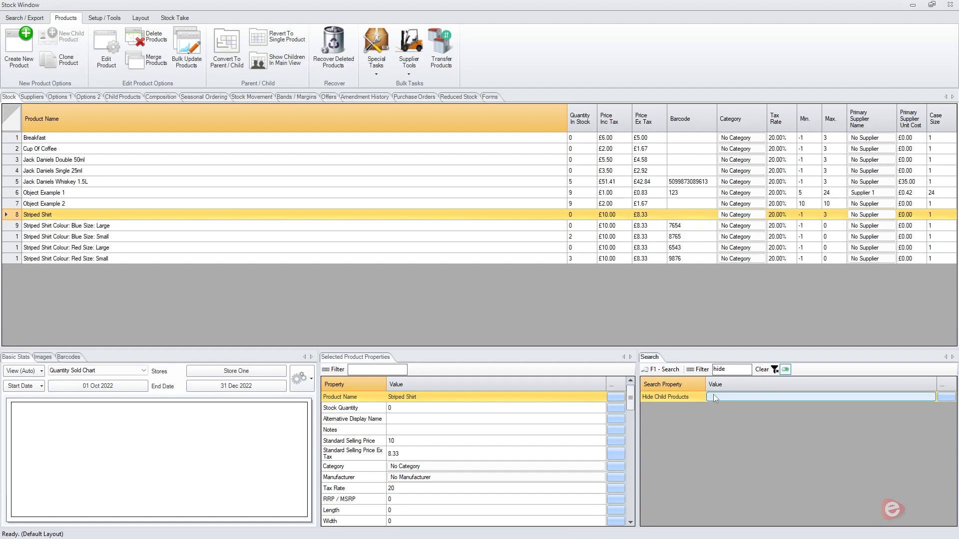
left_click_drag(725, 369, 676, 367)
key("BackSpace")
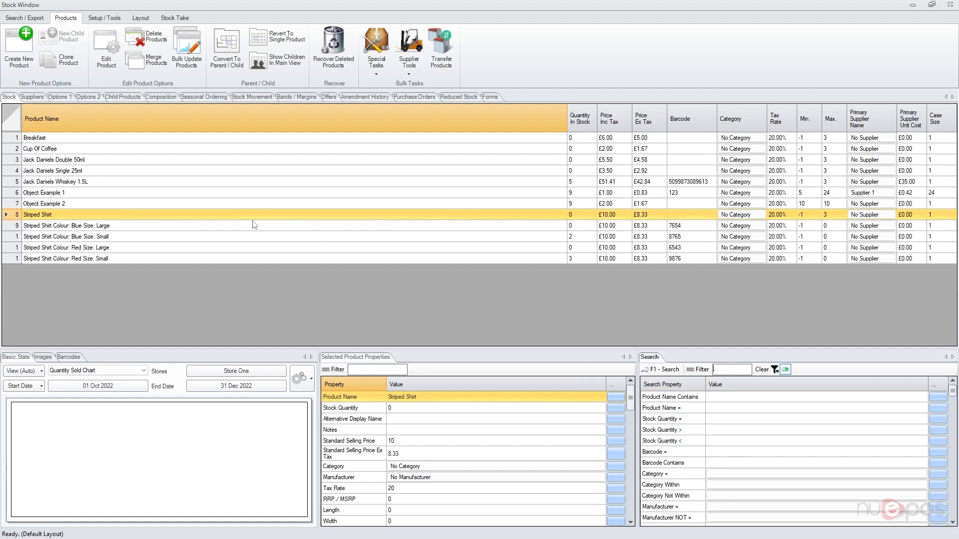
Step: Review the Striped Shirt's child products and return to the main stock list
left_click(119, 236)
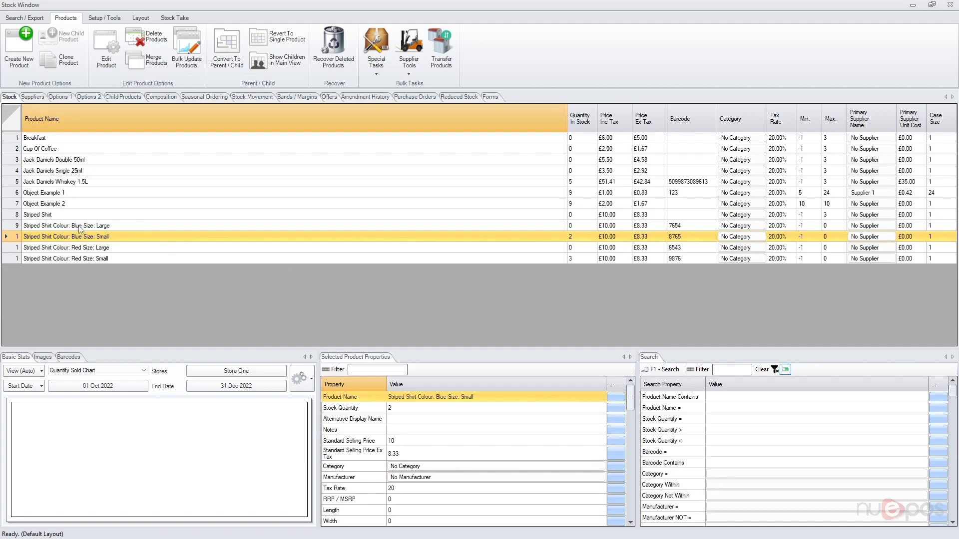
left_click(46, 216)
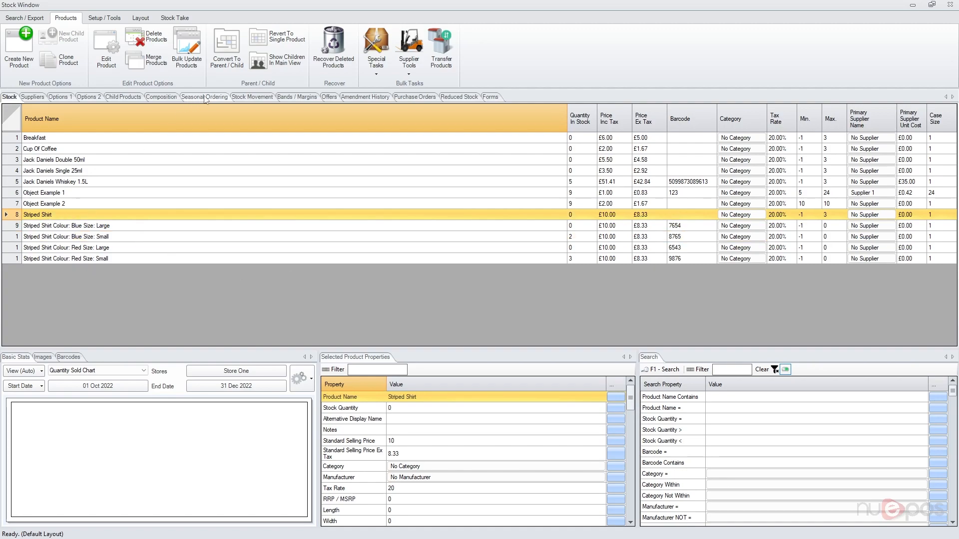
left_click(129, 97)
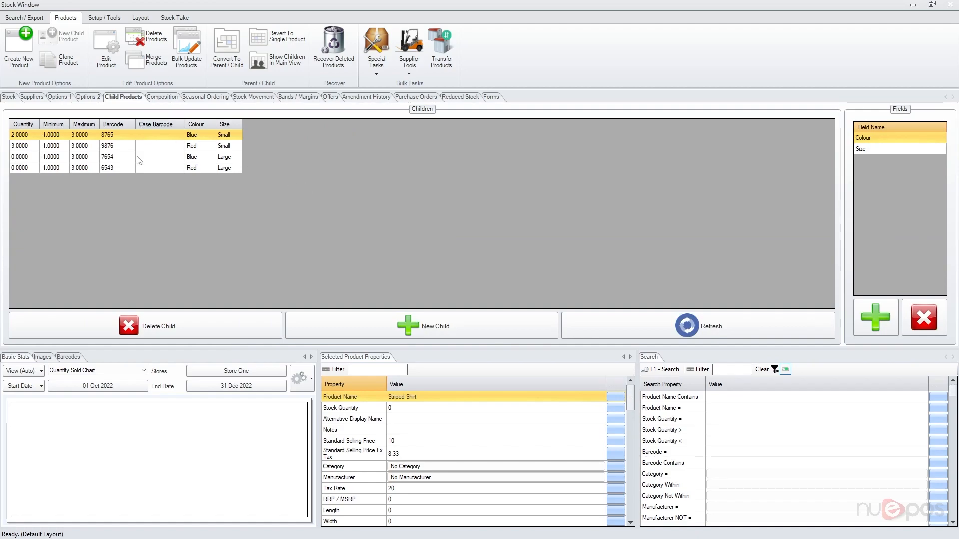
left_click(8, 98)
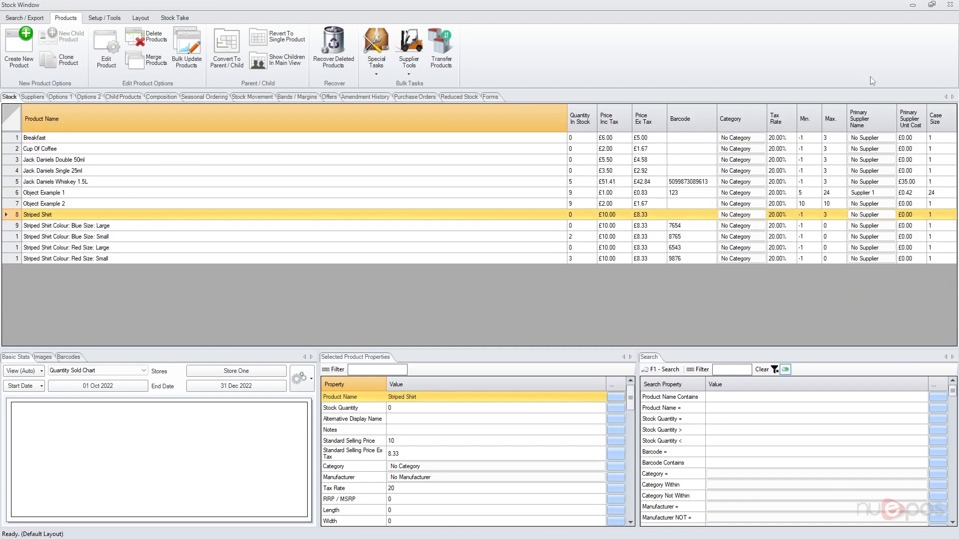
Step: Close the stock manager, return to the main menu and open the sales screen
left_click(950, 4)
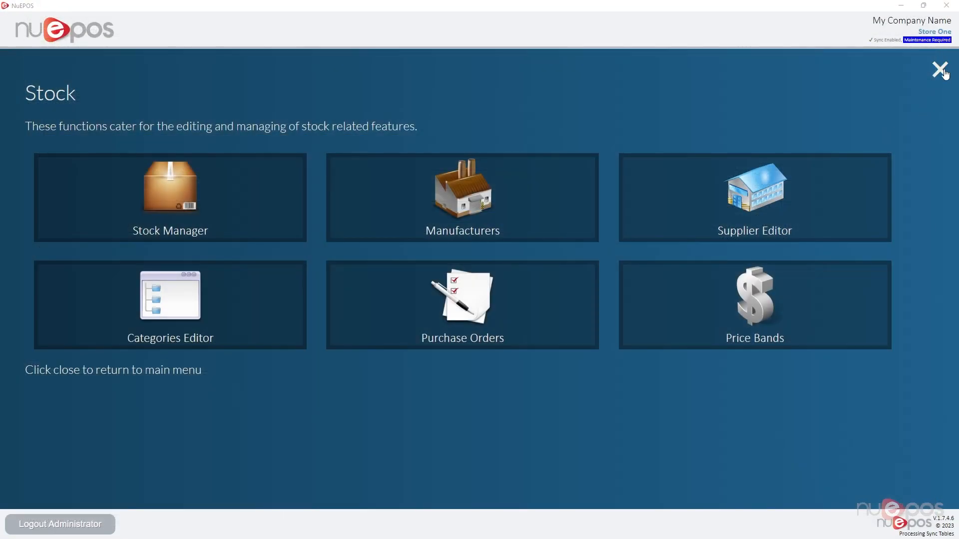
left_click(940, 70)
left_click(120, 88)
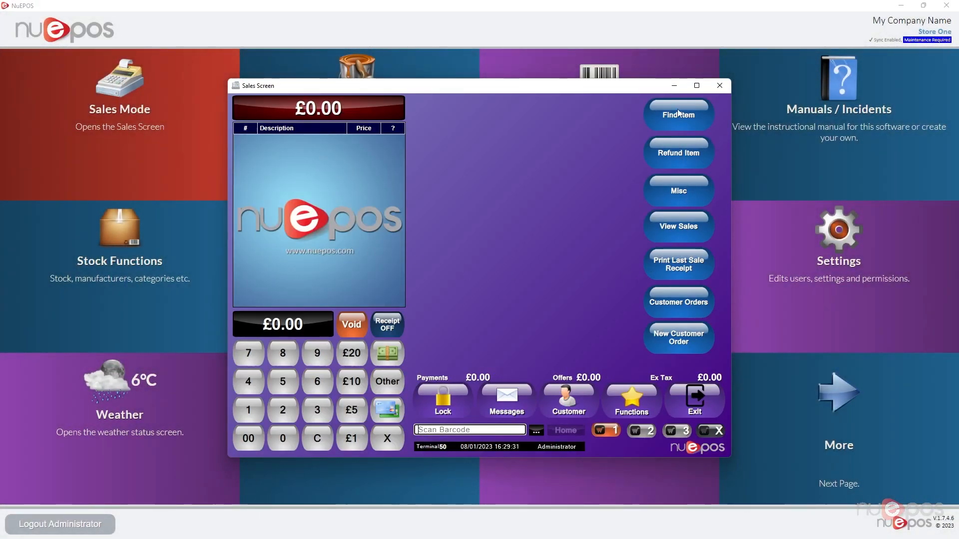
Step: Find products matching "striped" from the sales screen and expand the Striped Shirt's child products
left_click(680, 114)
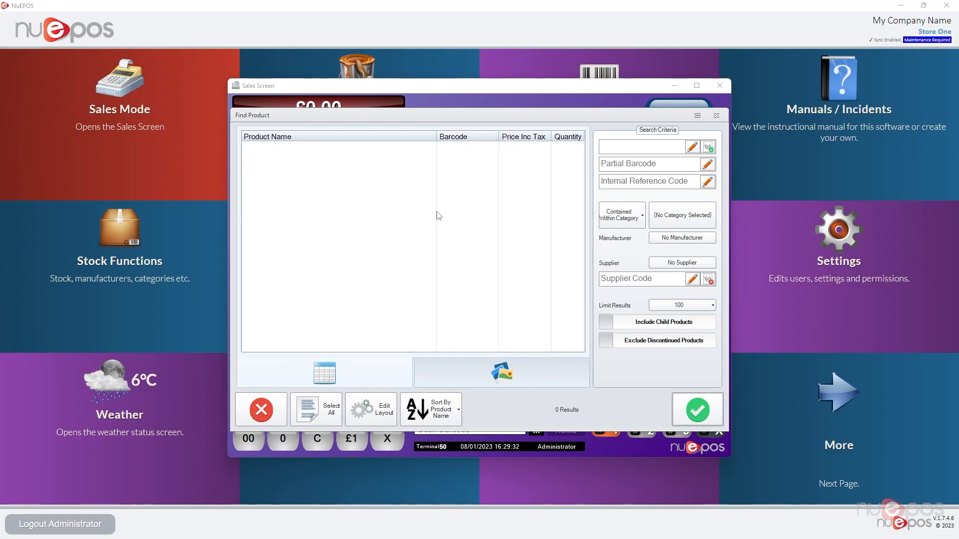
type("striped")
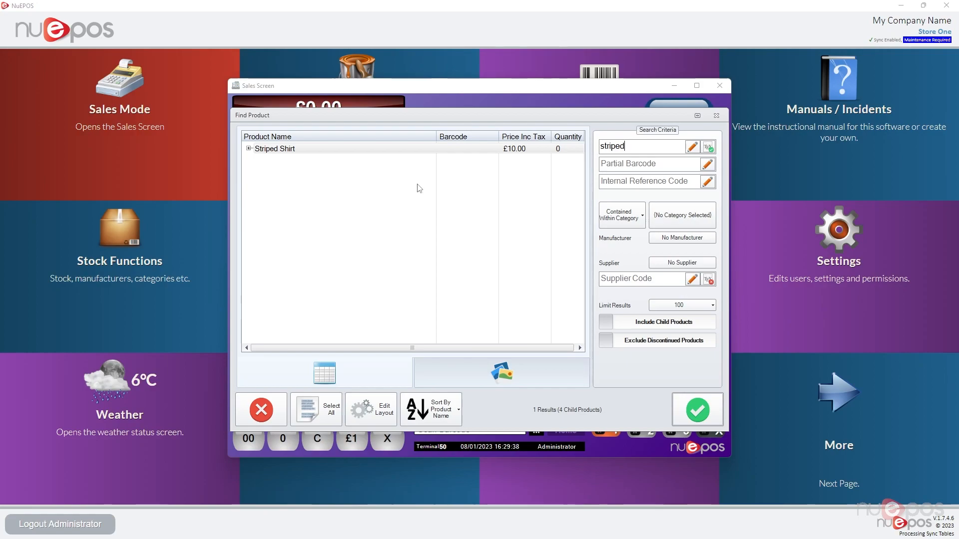
left_click(249, 150)
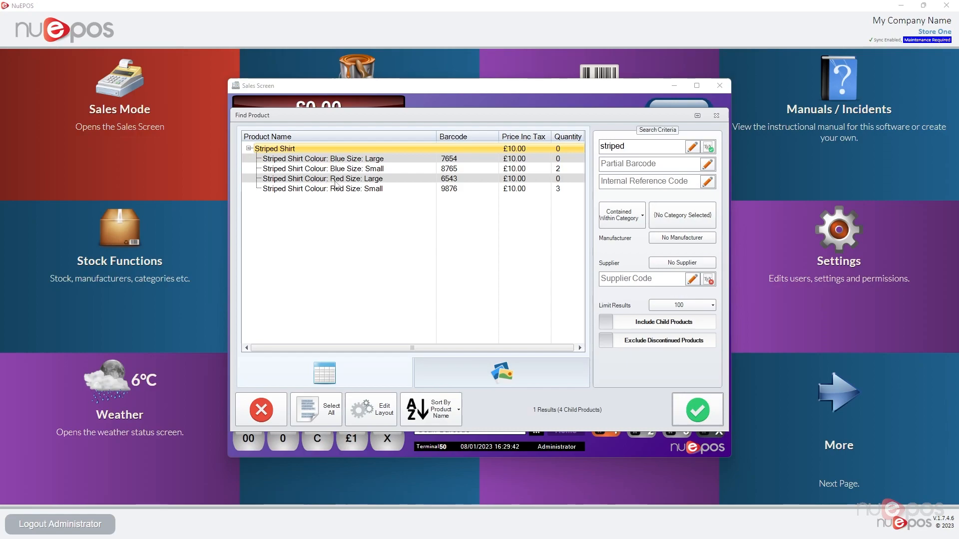
Step: Exclude child products from the "striped" search results, then include them again
left_click(380, 172)
left_click(379, 181)
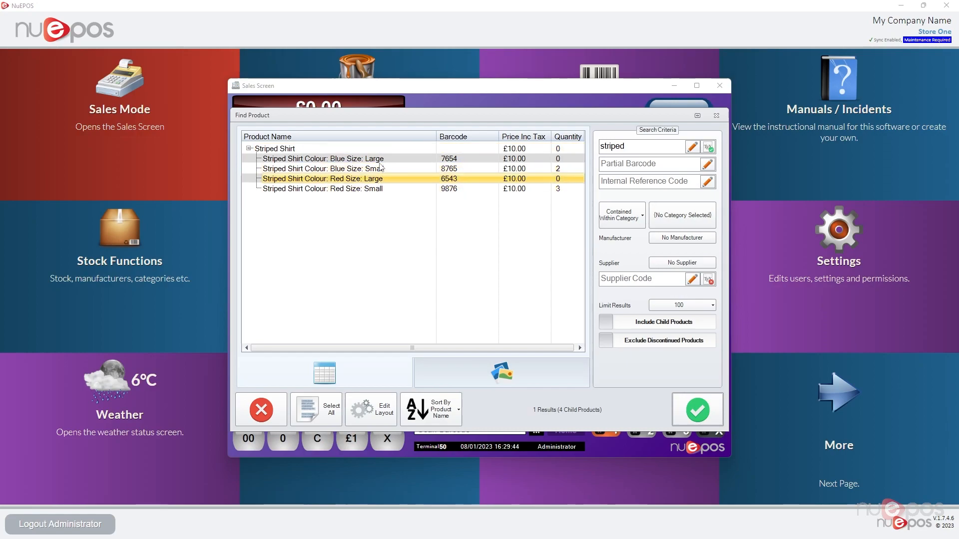
left_click(666, 323)
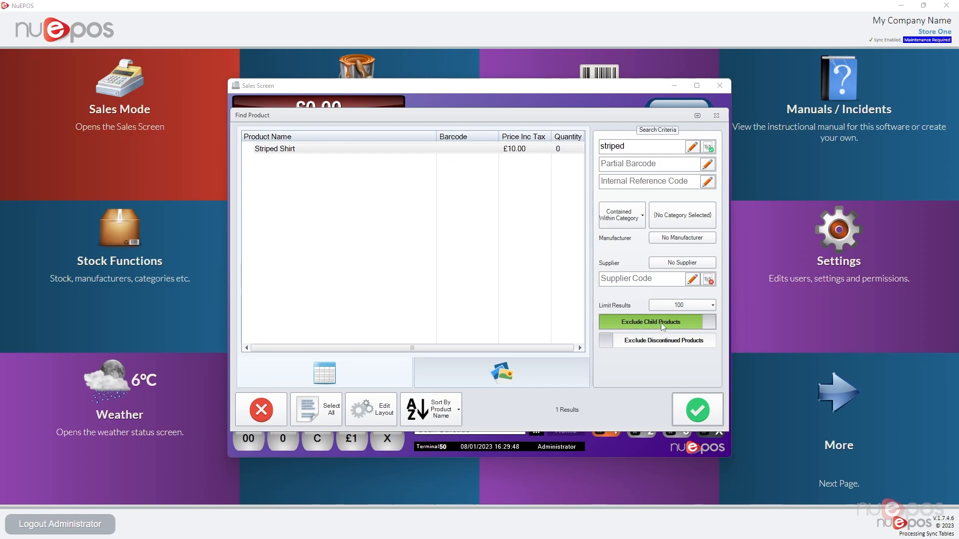
left_click(661, 323)
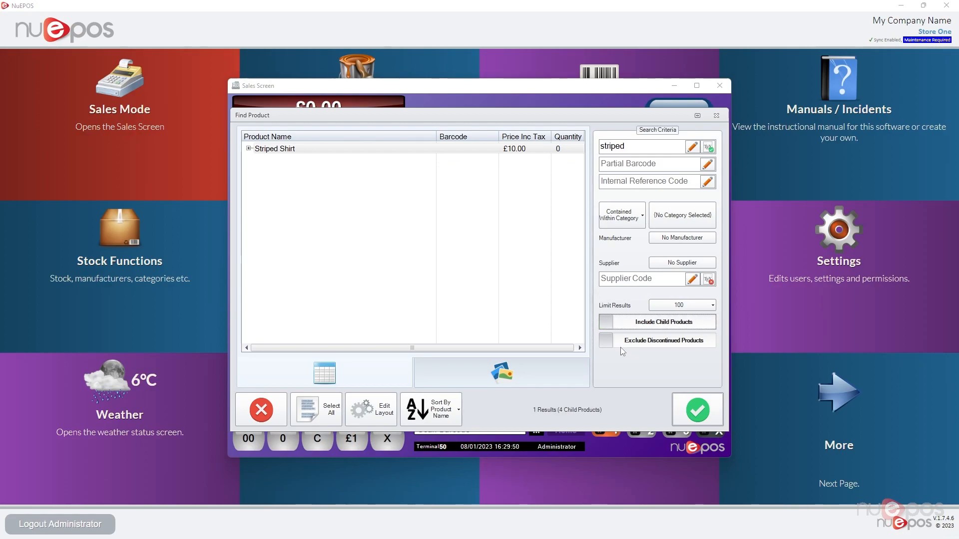
Step: Expand the Striped Shirt and add its Blue Large, Blue Small and Red Large child products to the sale
left_click(248, 149)
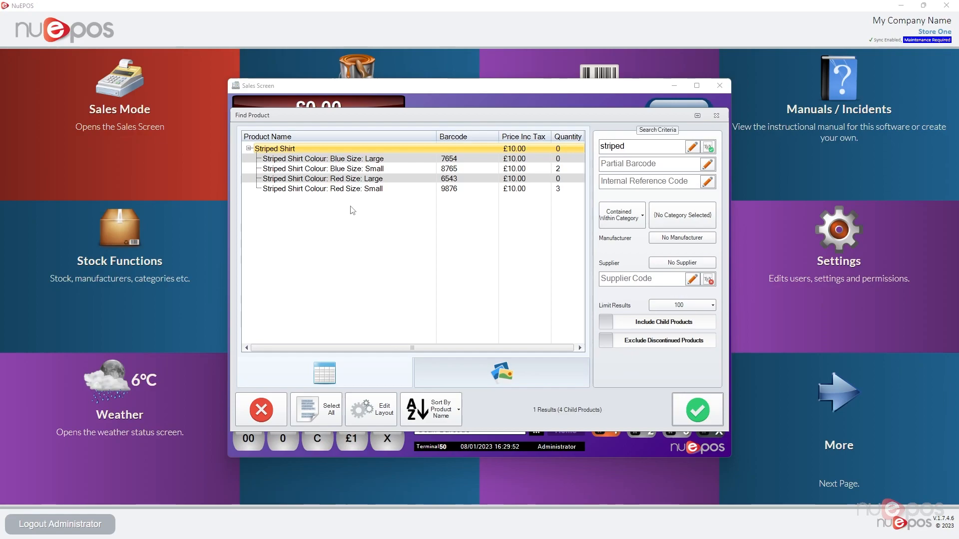
left_click(310, 172)
left_click(313, 185)
left_click(317, 171)
left_click(321, 159)
left_click(326, 178, "shift")
left_click(697, 407)
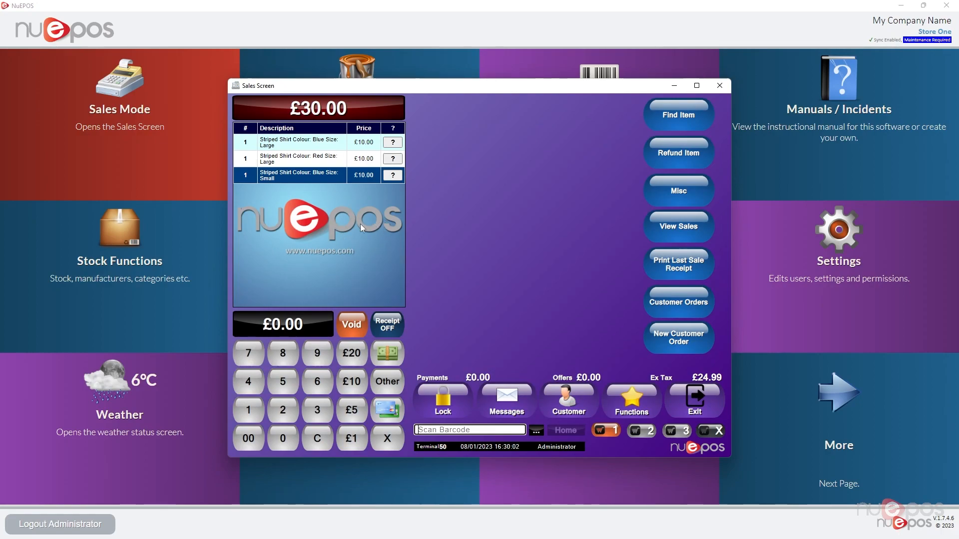
Step: Void all three Striped Shirt items from the current sale
left_click(349, 327)
left_click(350, 327)
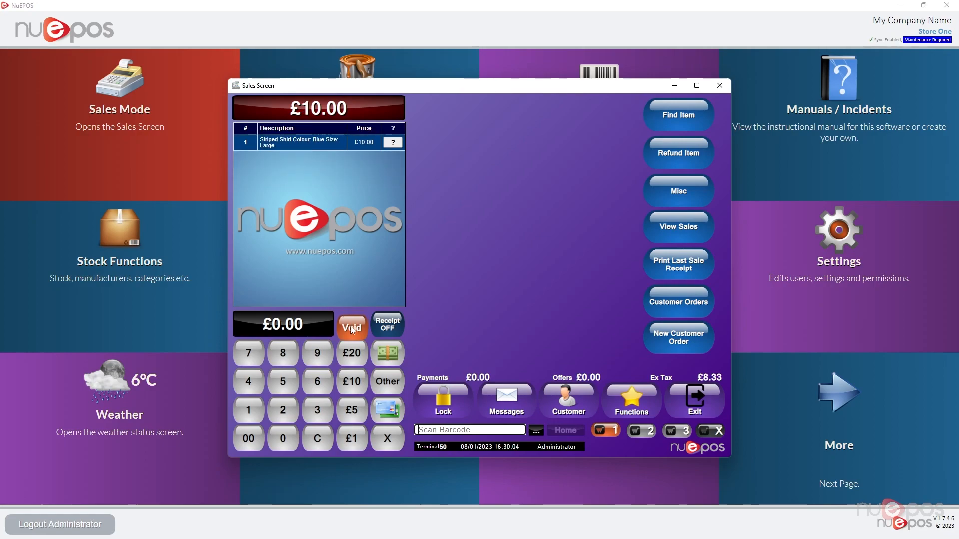
left_click(350, 326)
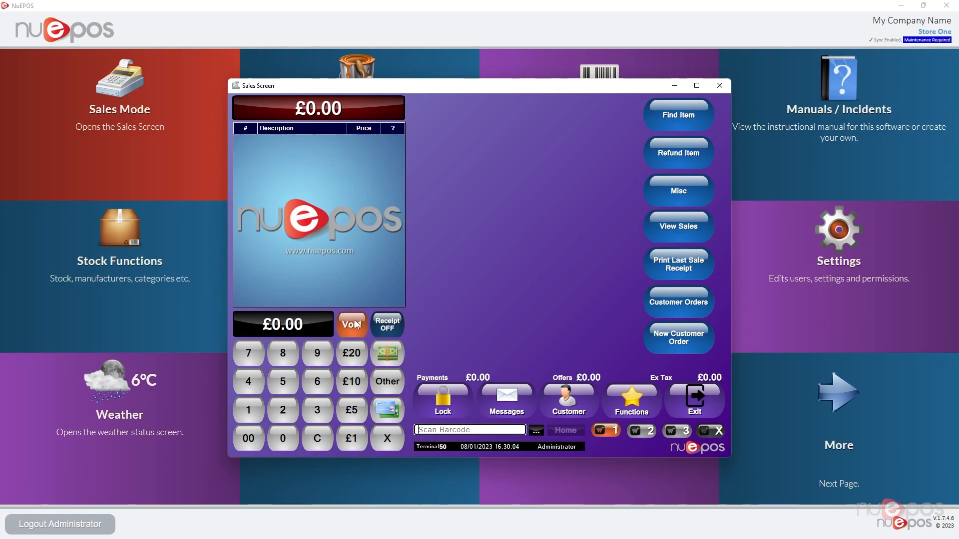
Step: Exit the sales screen and open the Stock Manager from the stock functions
left_click(699, 400)
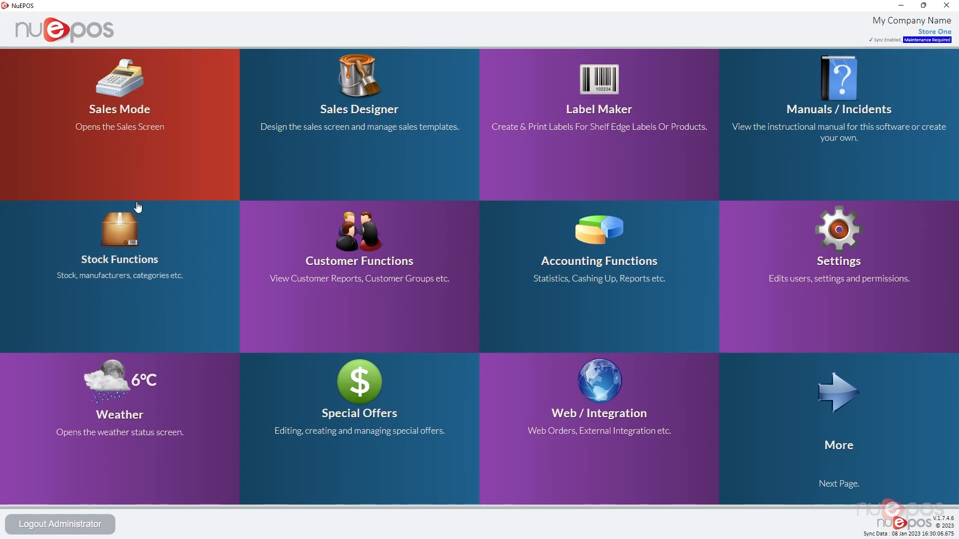
left_click(139, 250)
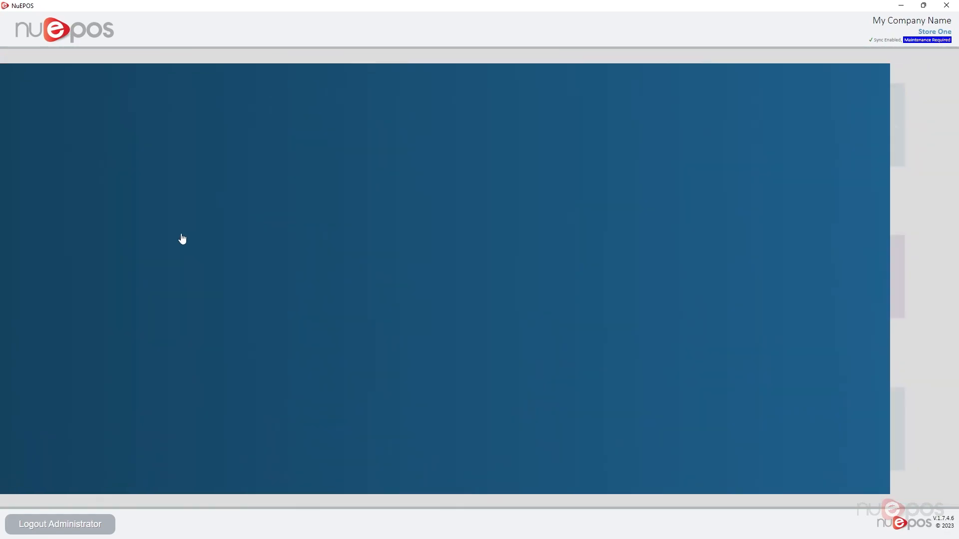
left_click(167, 216)
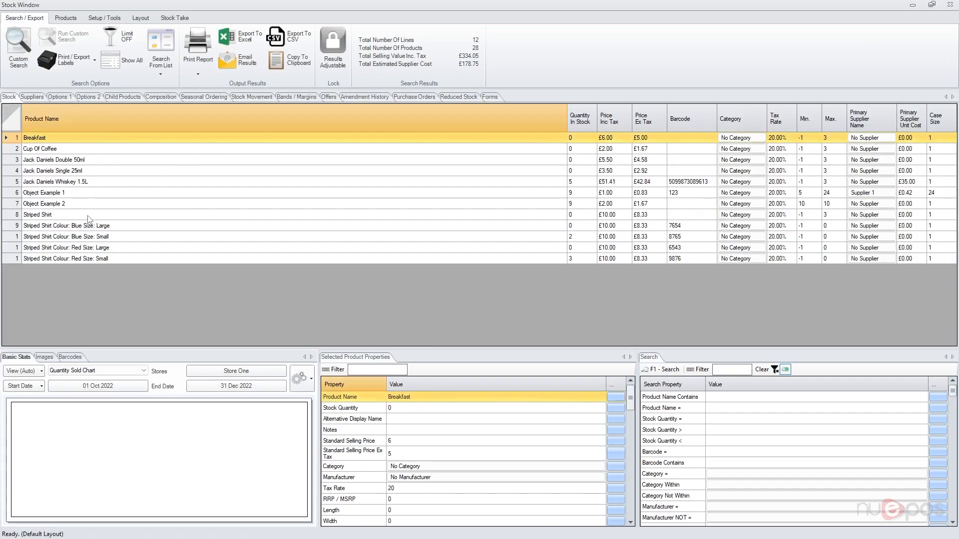
Step: Review the Striped Shirt's rows and its child product fields, and return to the main stock list
left_click(89, 216)
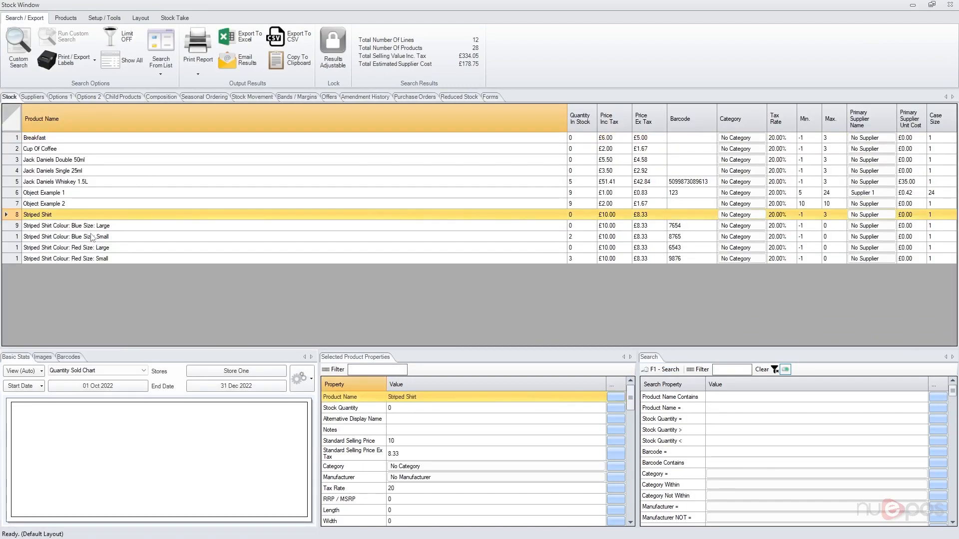
left_click(62, 227)
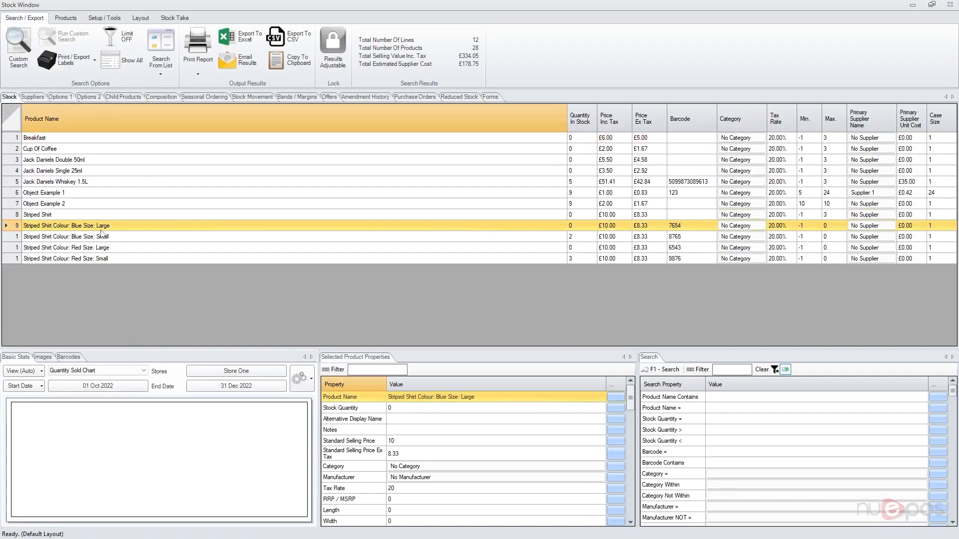
left_click(72, 216)
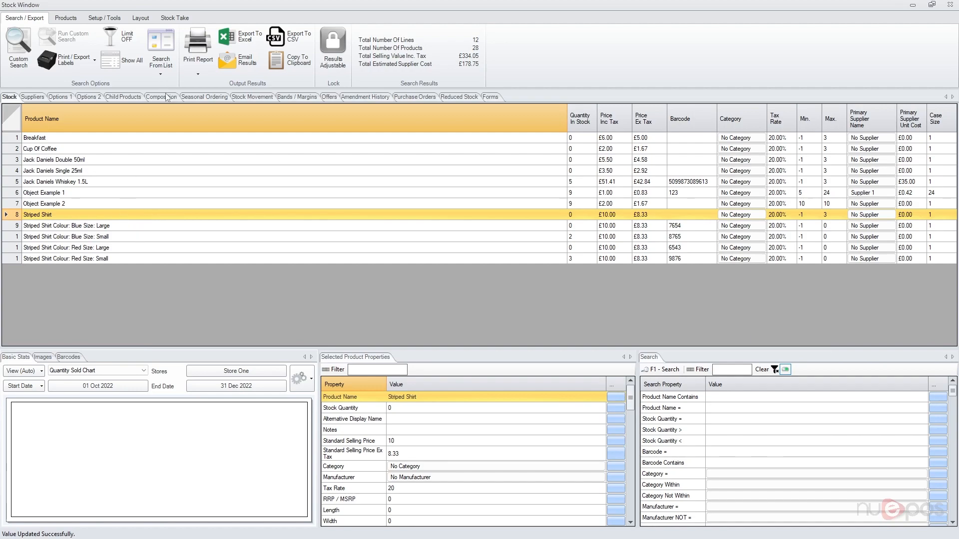
left_click(123, 97)
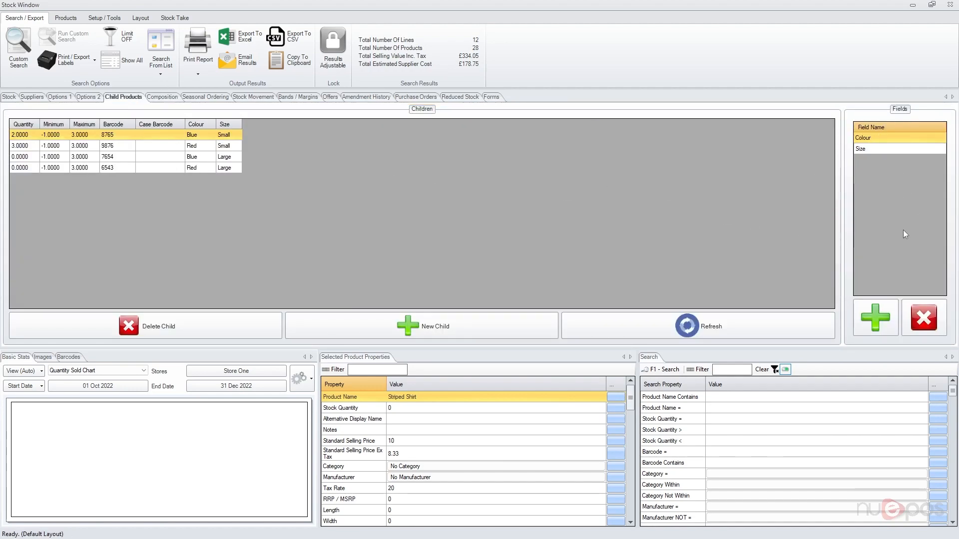
left_click(10, 97)
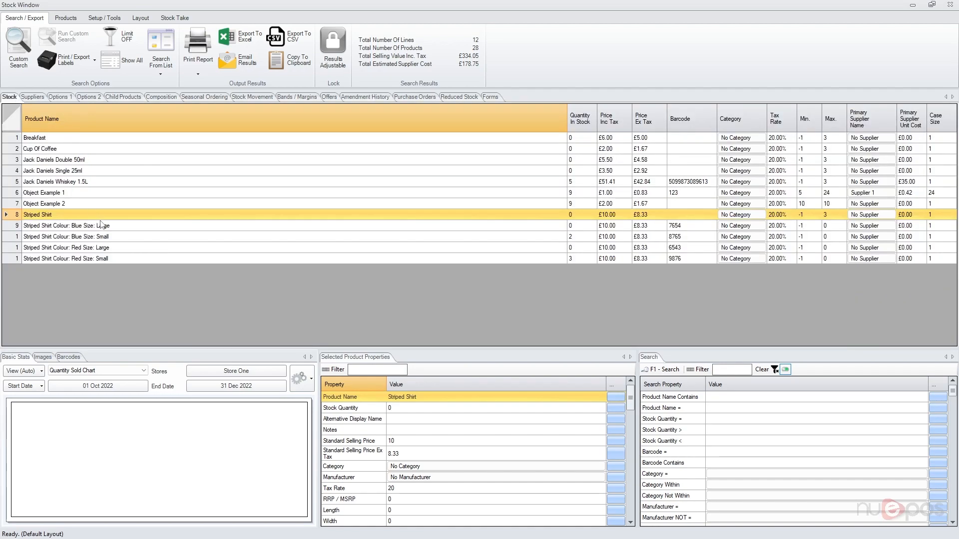
Step: Set the parent Striped Shirt's Length property to 5
left_click(402, 431)
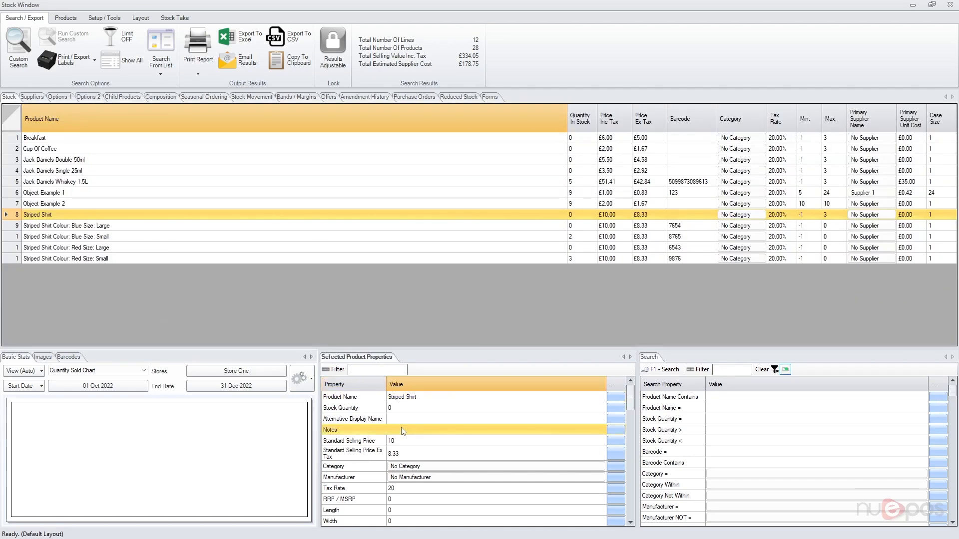
left_click(406, 511)
type("5")
key("Return")
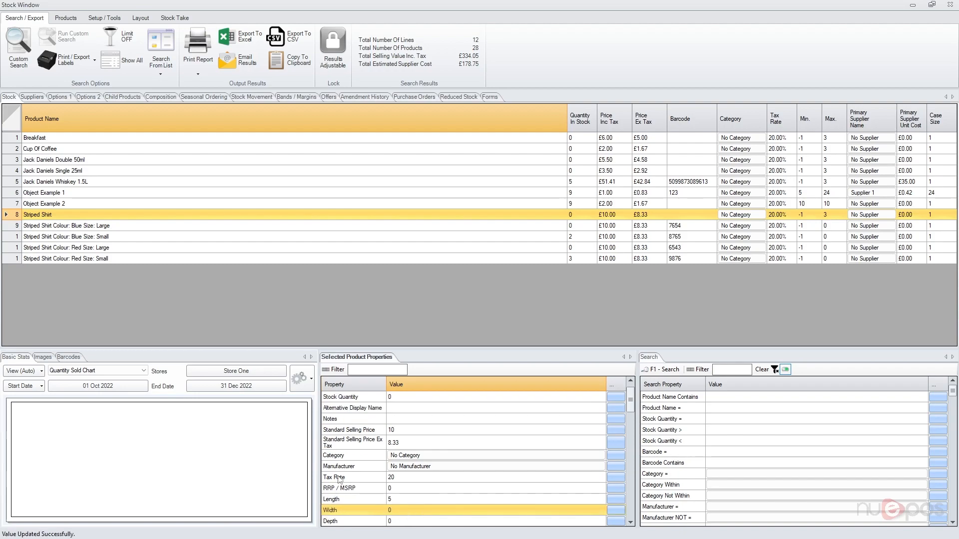
Step: Check the Length property on the Striped Shirt's child products and reselect the parent product
left_click(108, 230)
key("Down")
key("Down")
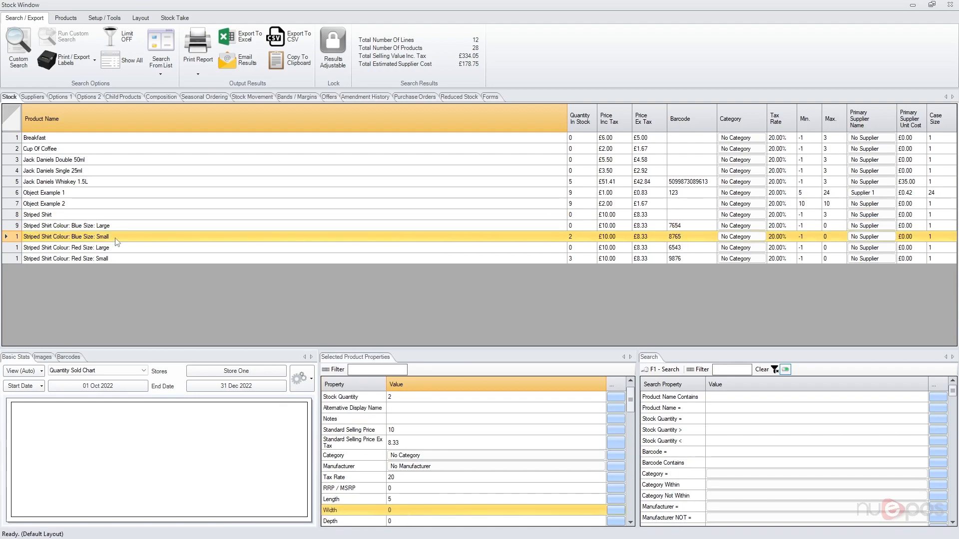
key("Up")
key("Up")
key("Up")
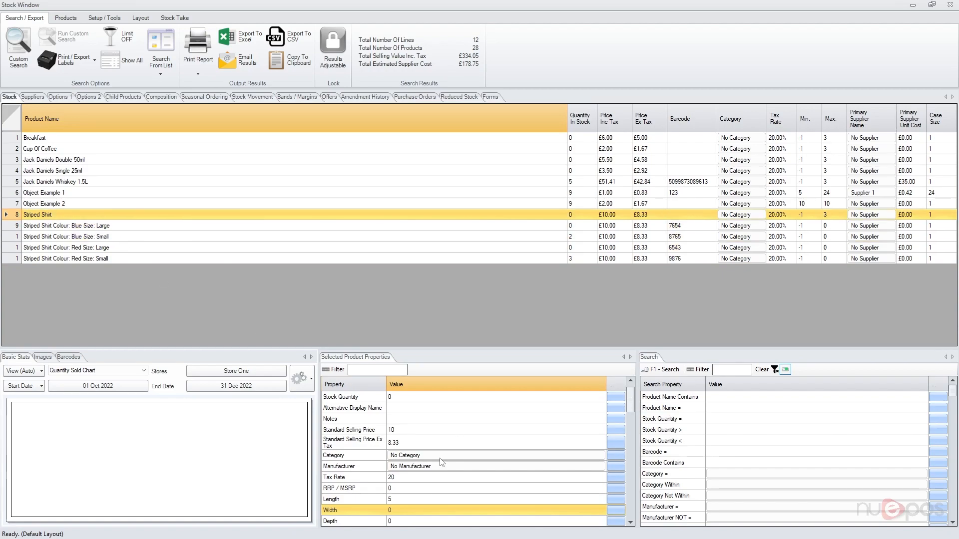
Step: Enter HELLO as the parent Striped Shirt's Notes
left_click(413, 418)
type("H")
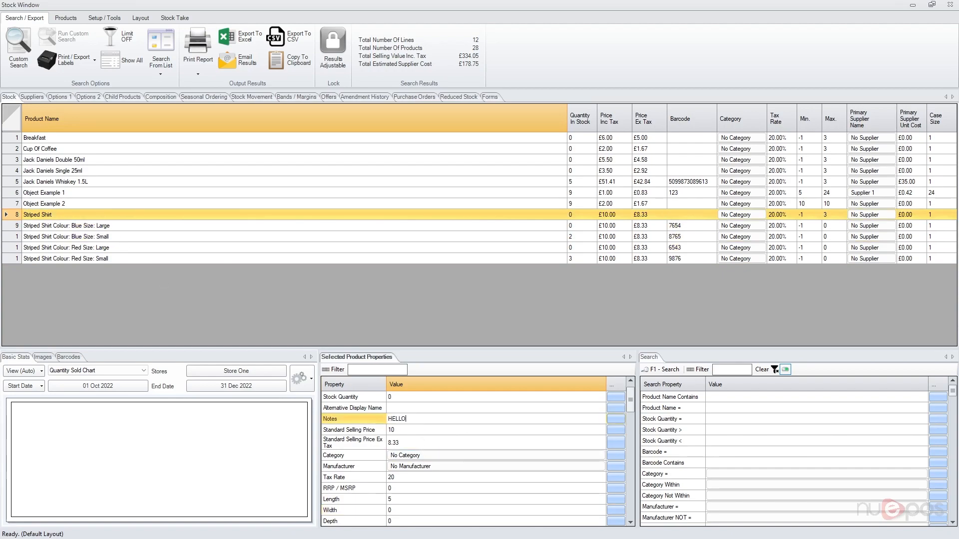
type("ELLO")
key("Return")
Step: Check the Notes property on each Striped Shirt child product and reselect the parent product
left_click(198, 207)
left_click(199, 228)
key("Down")
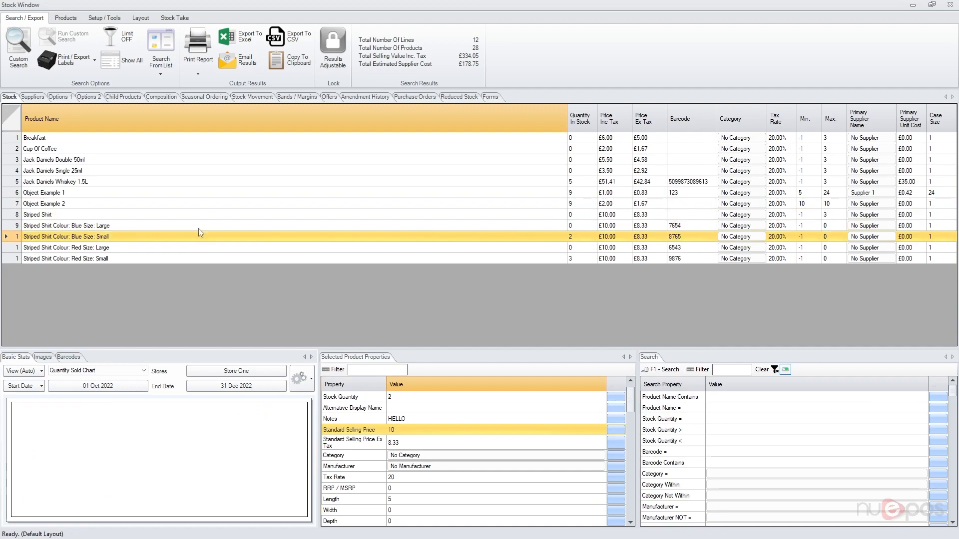
key("Down")
key("Down")
key("Right")
key("Up")
key("Up")
key("Up")
key("Up")
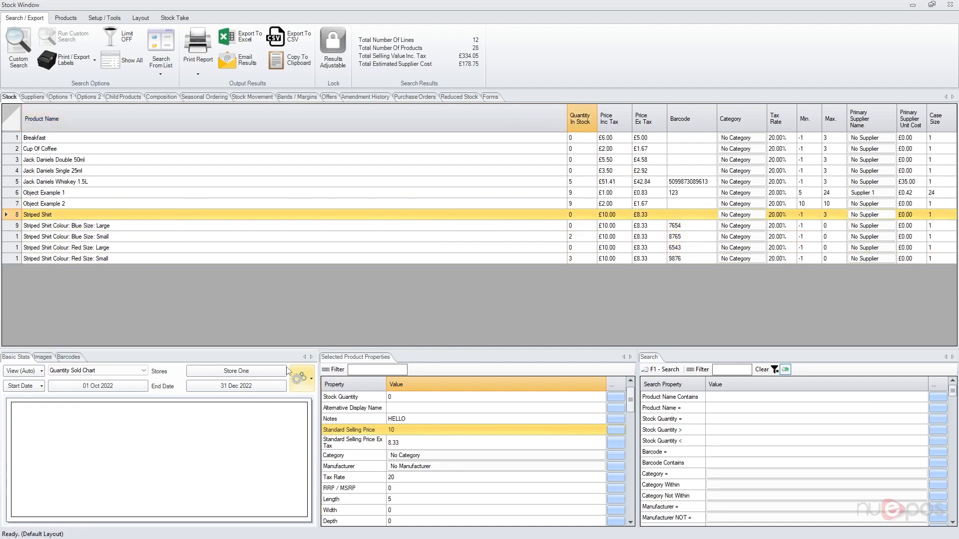
Step: Clear the Notes of the parent Striped Shirt
left_click(452, 422)
left_click(452, 421)
key("BackSpace")
key("Return")
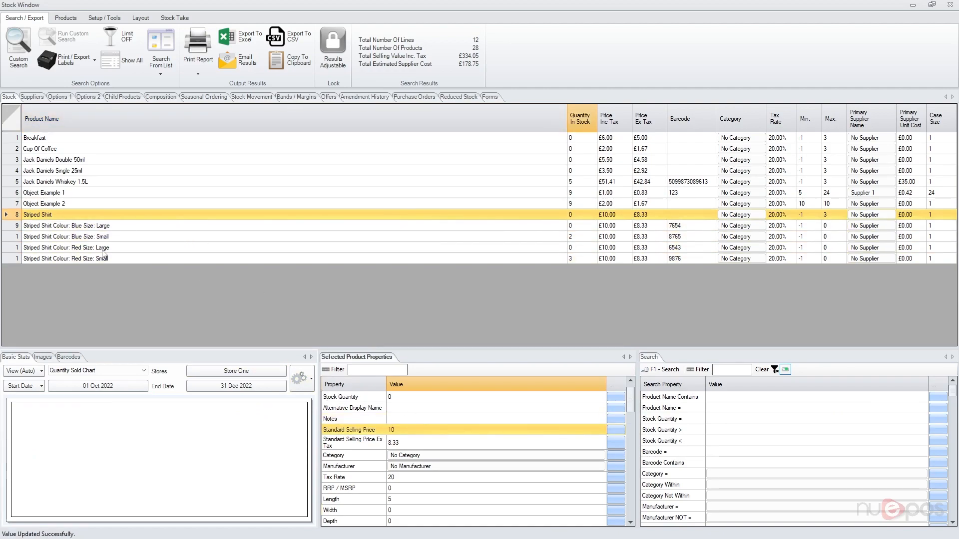
Step: Check a child product, reselect the parent Striped Shirt and set its Length back to 0
left_click(123, 248)
key("Up")
key("Up")
key("Up")
left_click(414, 499)
left_click(415, 499)
key("Return")
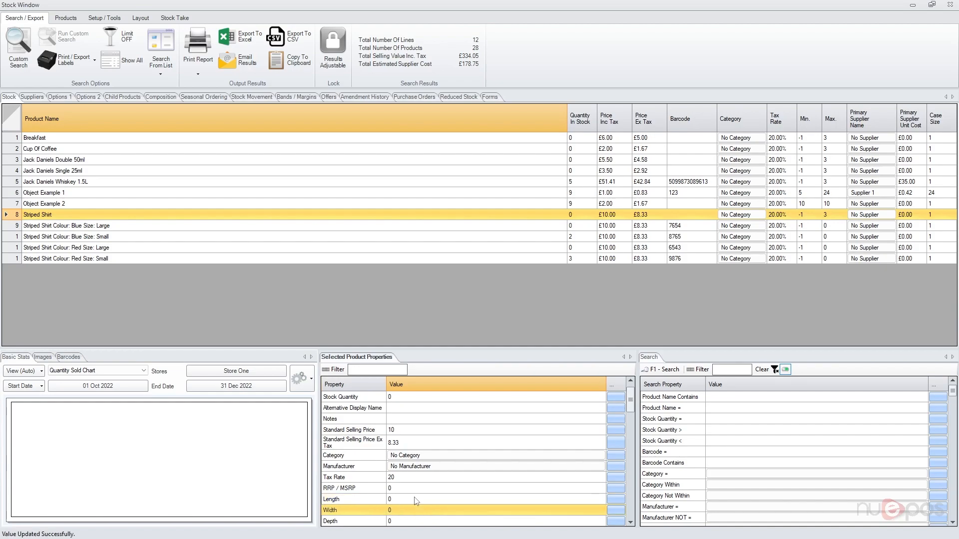
Step: Close the Stock Window and return to the main menu
left_click(950, 4)
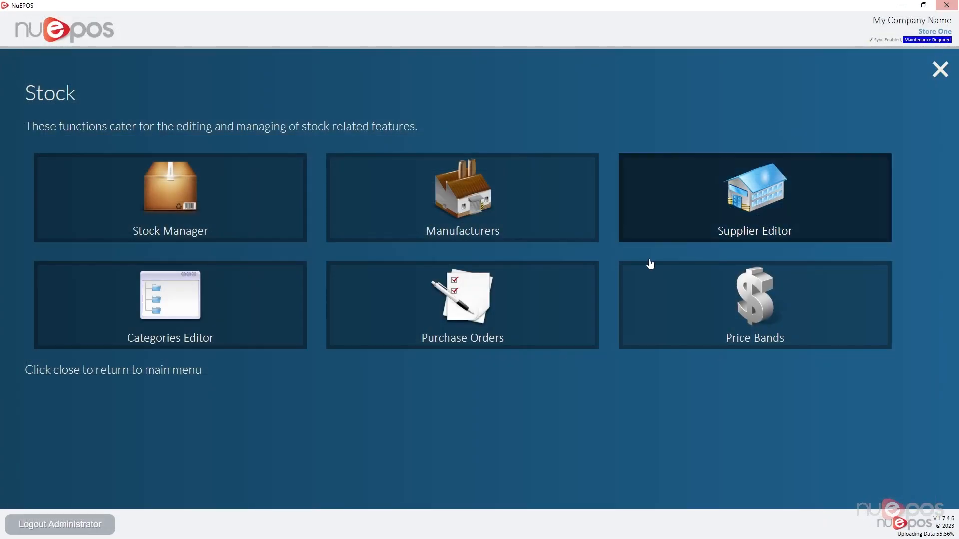
left_click(940, 69)
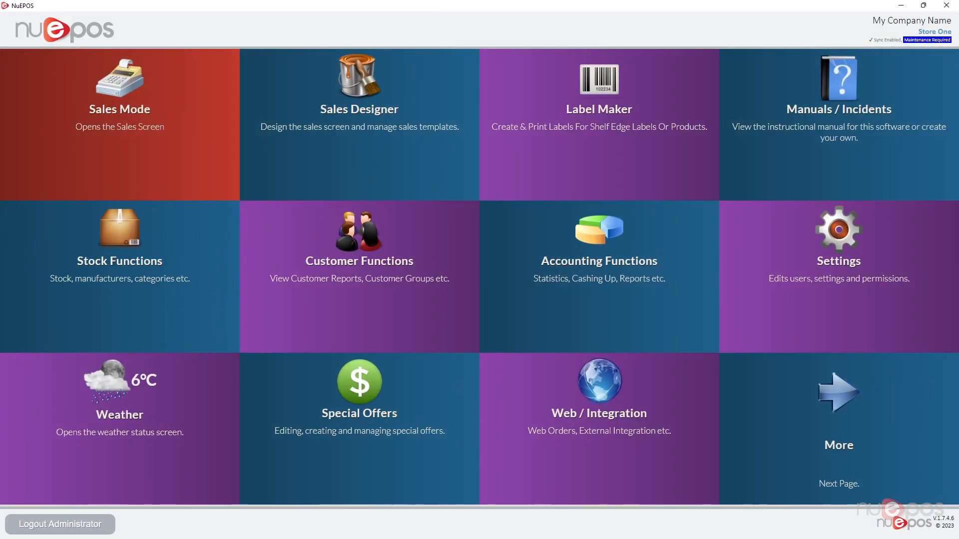